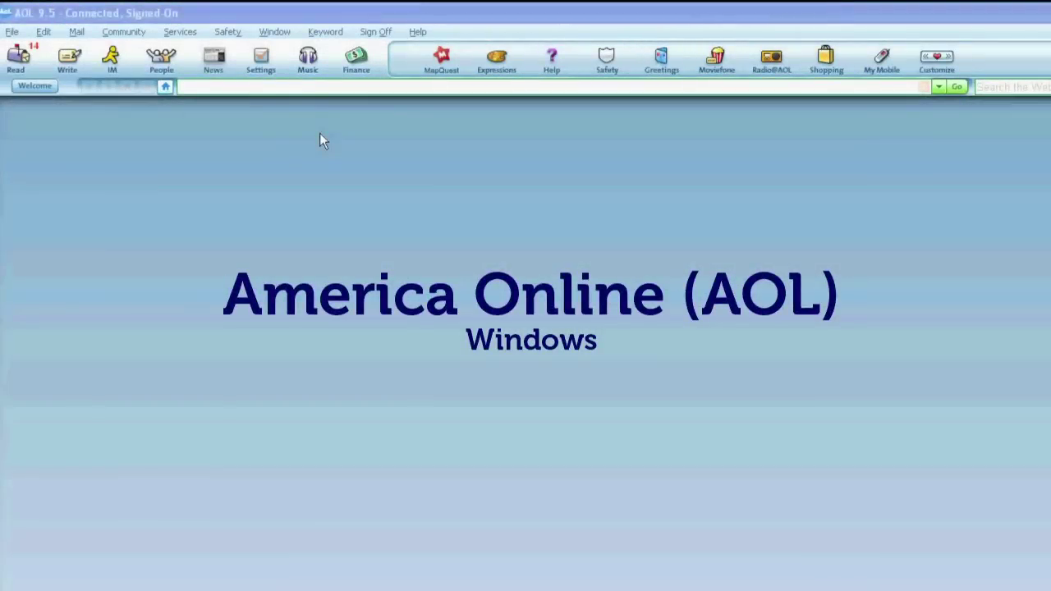
- Start a new AOL 9.5 message and enter two parenthesised, comma-separated Bcc addresses in Copy To
click(73, 58)
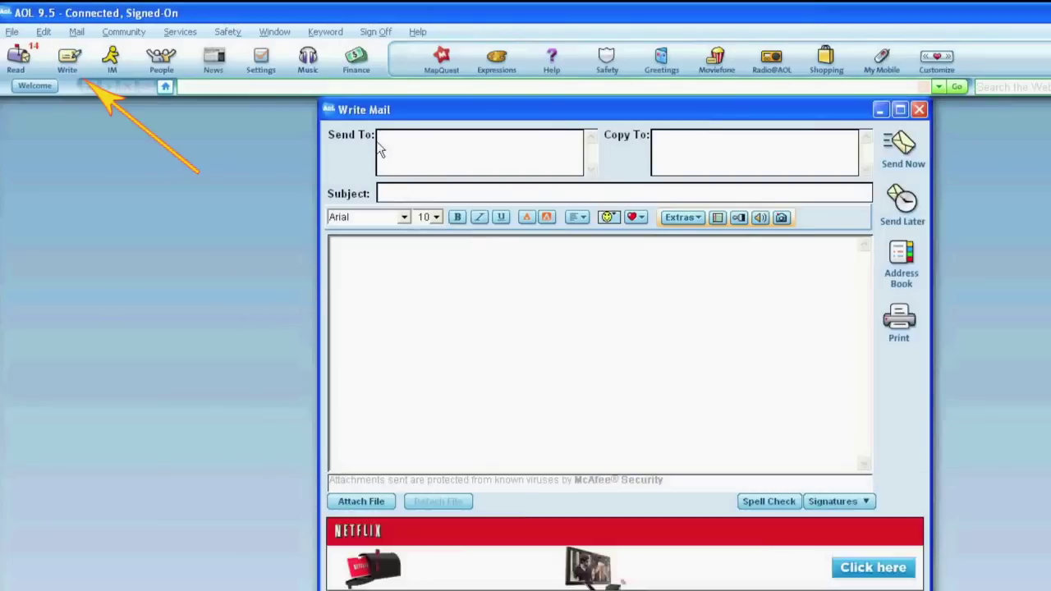
click(721, 156)
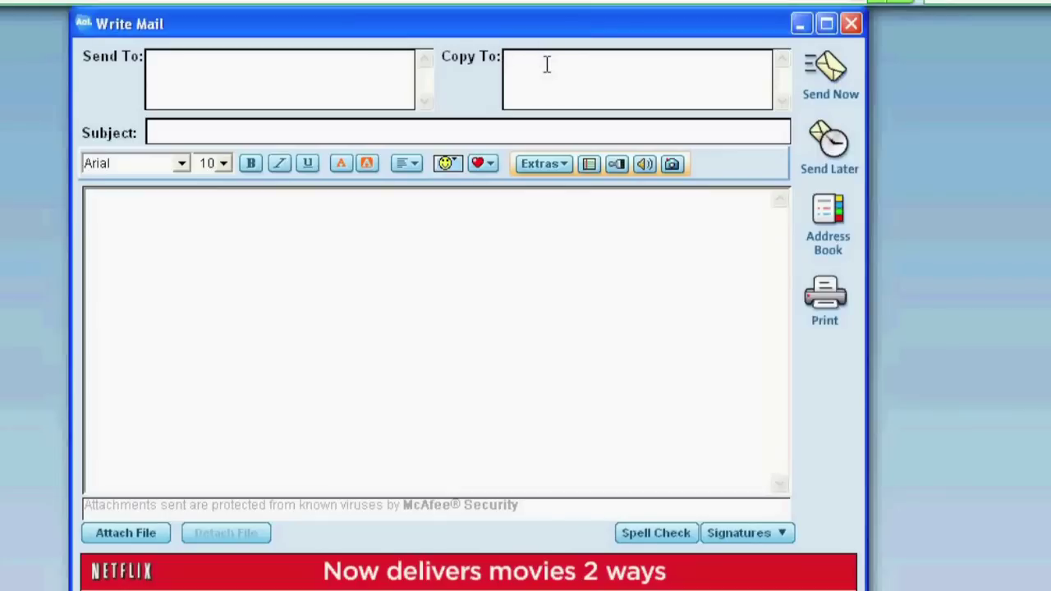
text((en)
key(BackSpace)
text(mailaddress),)
text(()
key(ctrl+v)
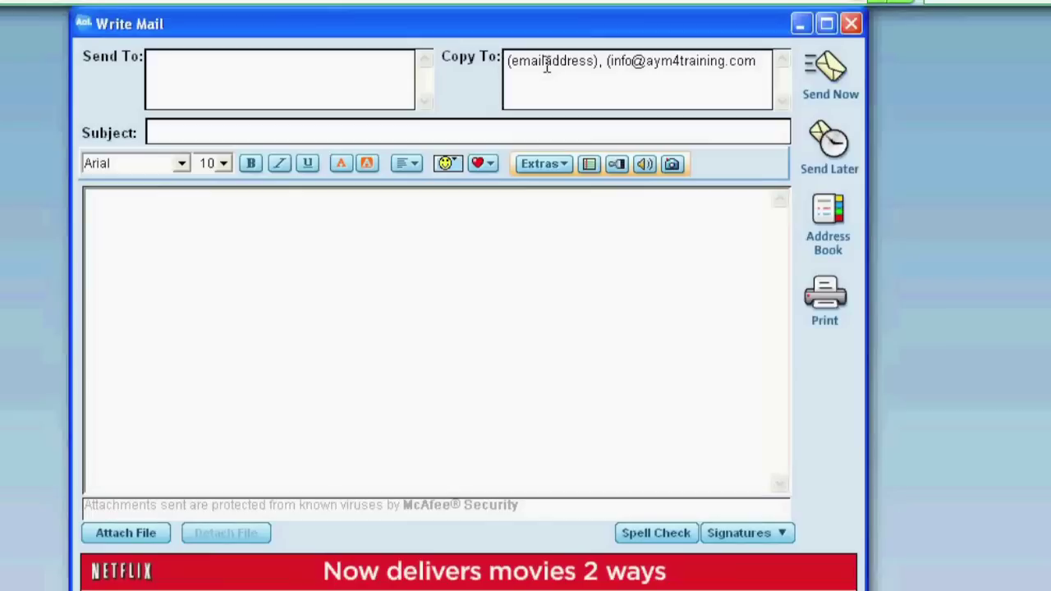
text())
click(828, 215)
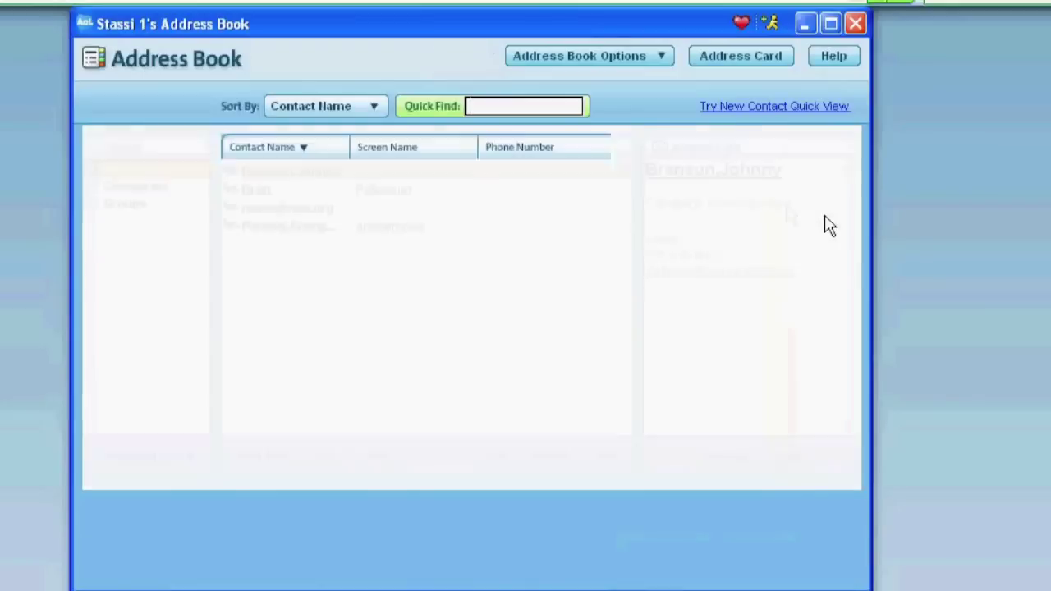
- Add three selected address-book contacts to the message as BCC, then close the Address Book
click(277, 194)
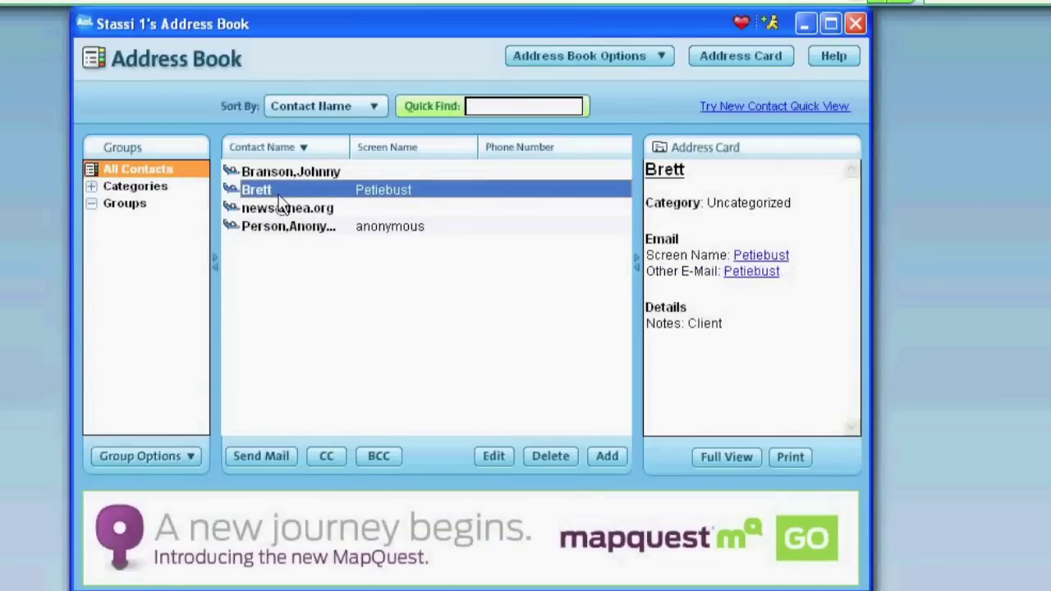
ctrl+click(280, 228)
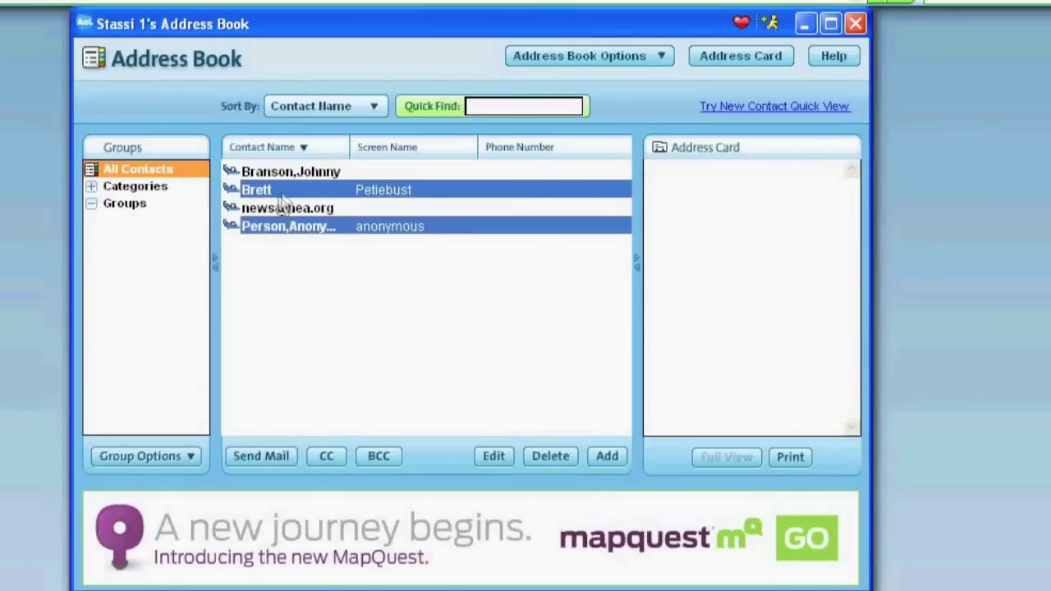
ctrl+click(327, 211)
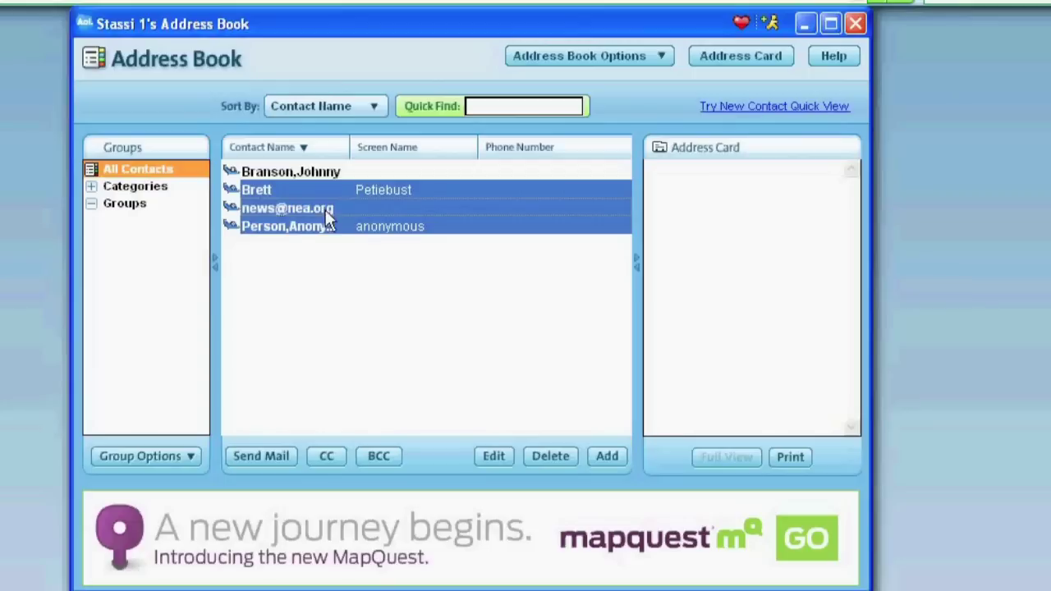
click(384, 461)
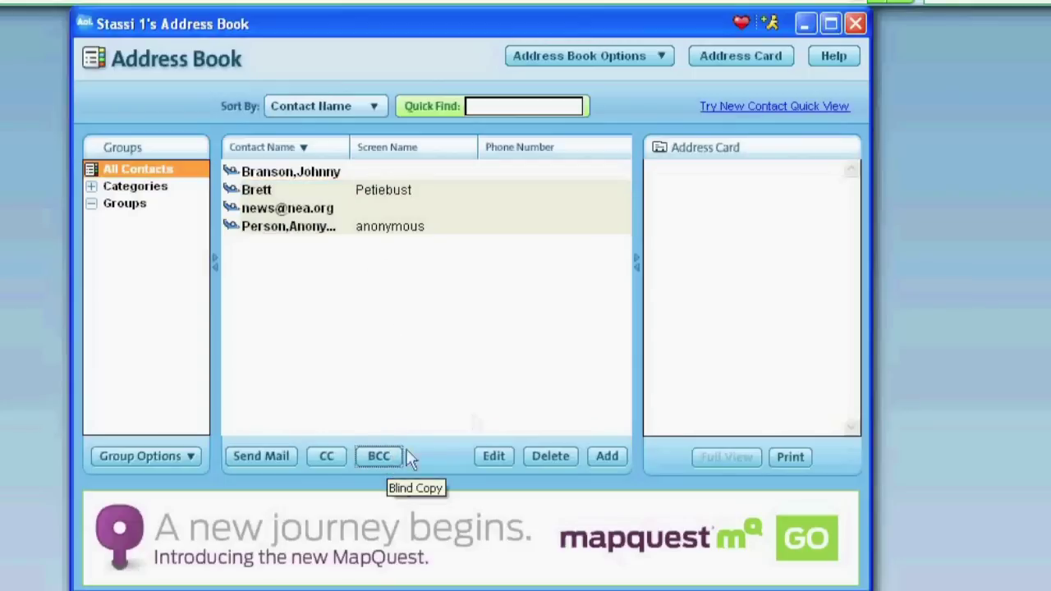
click(858, 24)
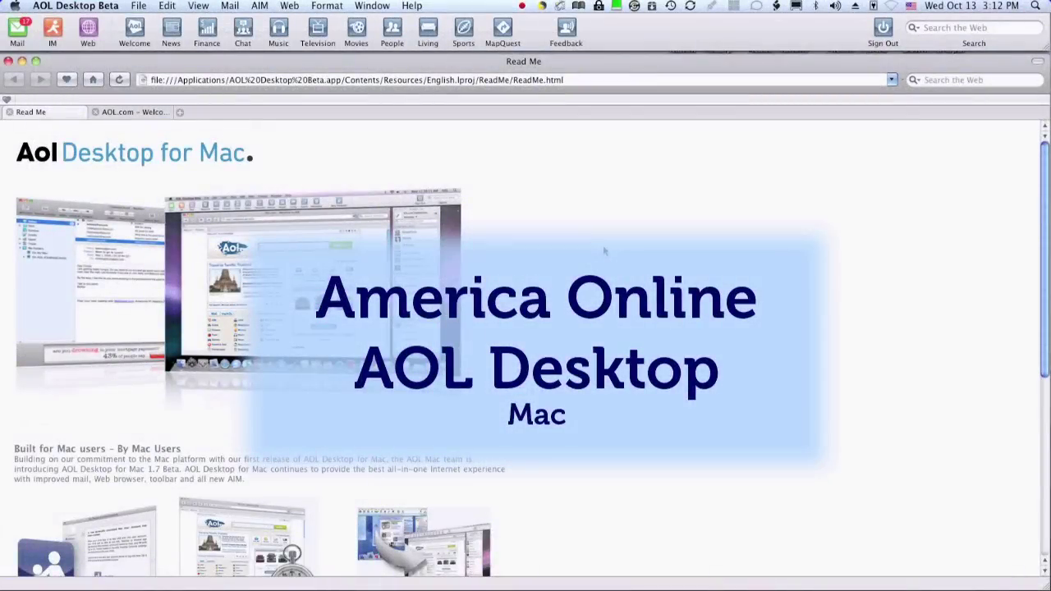
- Open a new Write Mail window in AOL Desktop for Mac, moved up-left and enlarged
click(20, 29)
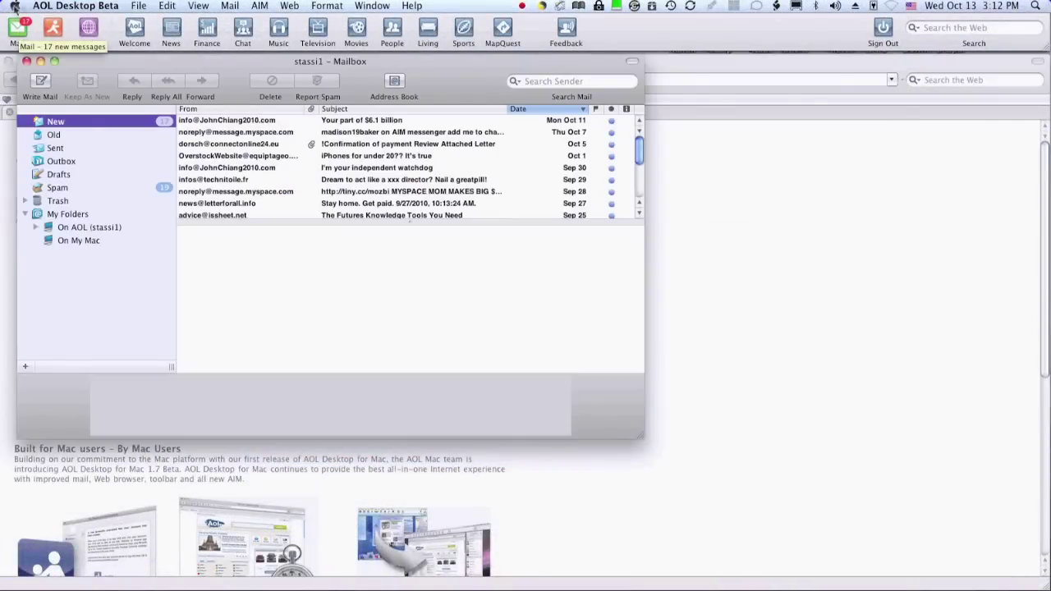
click(43, 81)
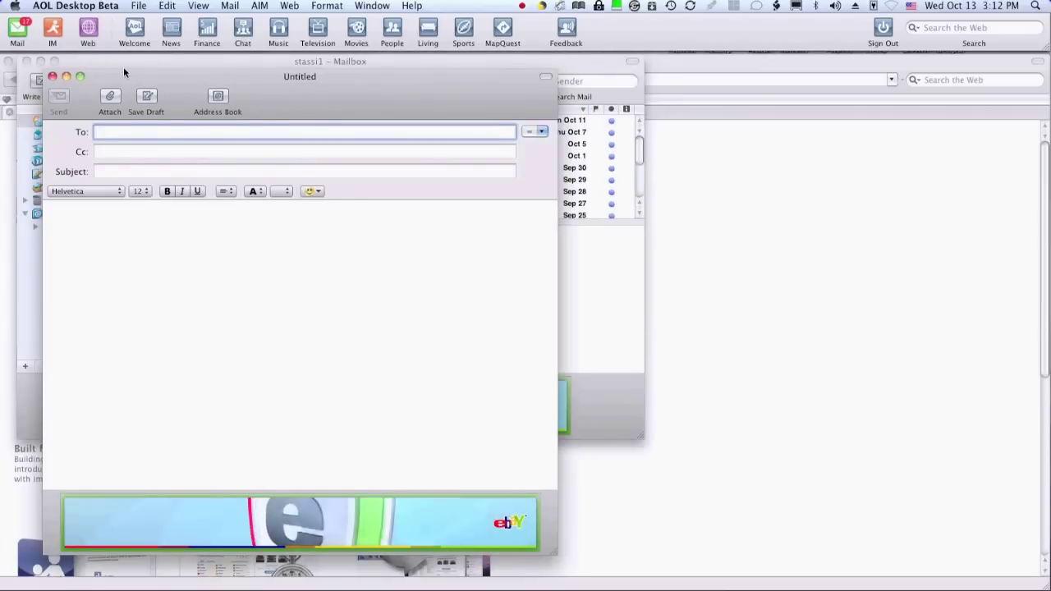
drag(124, 72, 93, 59)
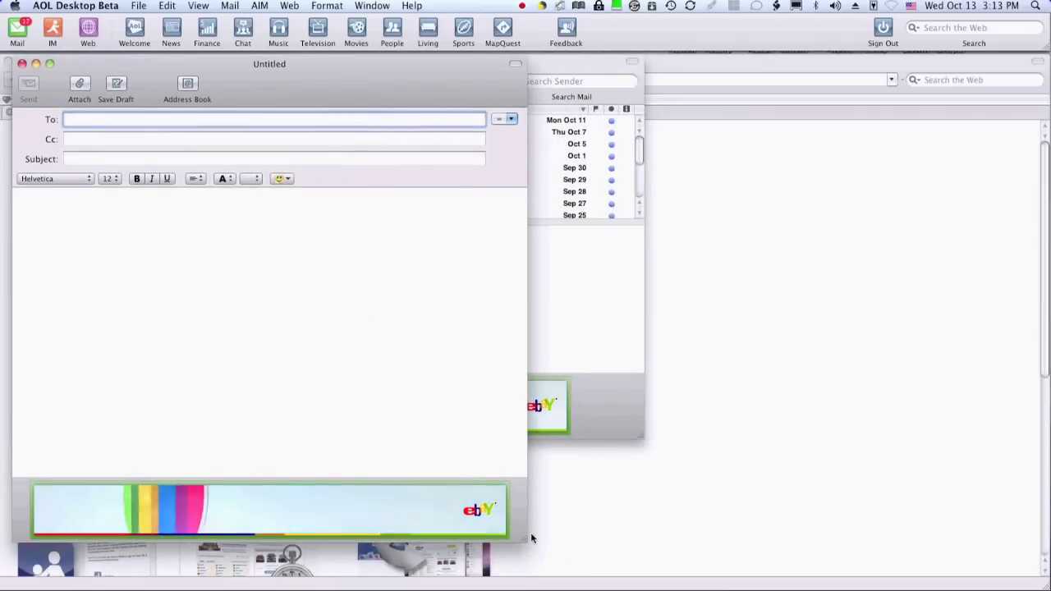
drag(522, 540, 926, 556)
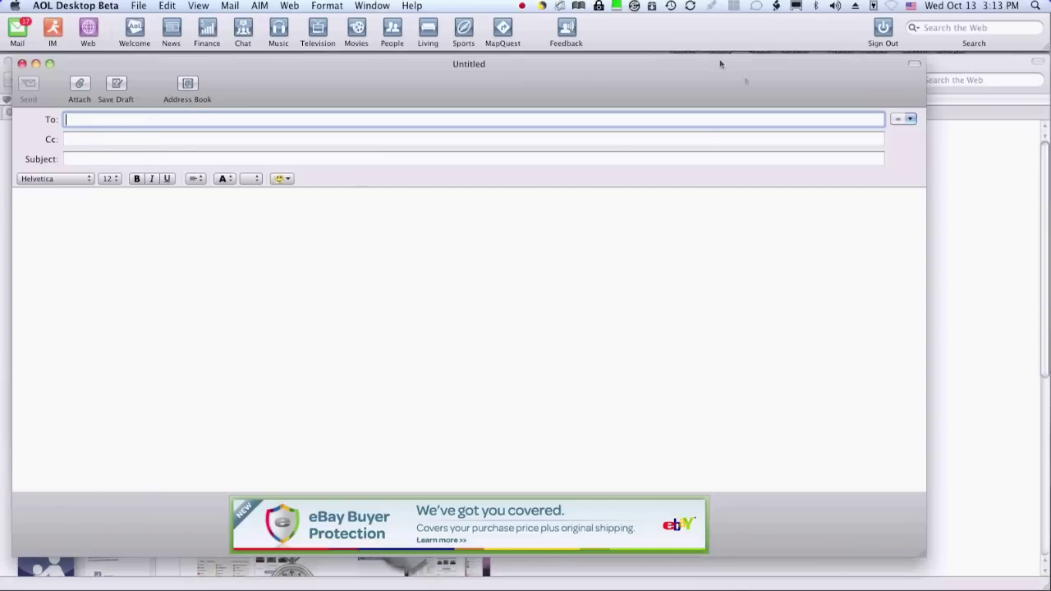
- Add a Bcc header field and paste the address list into it
click(909, 118)
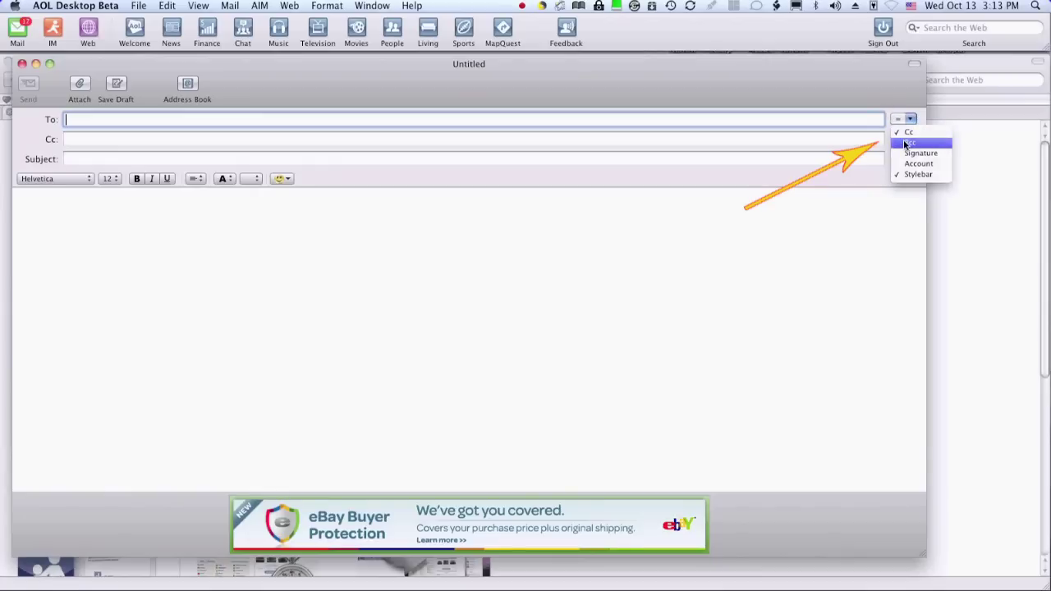
click(907, 144)
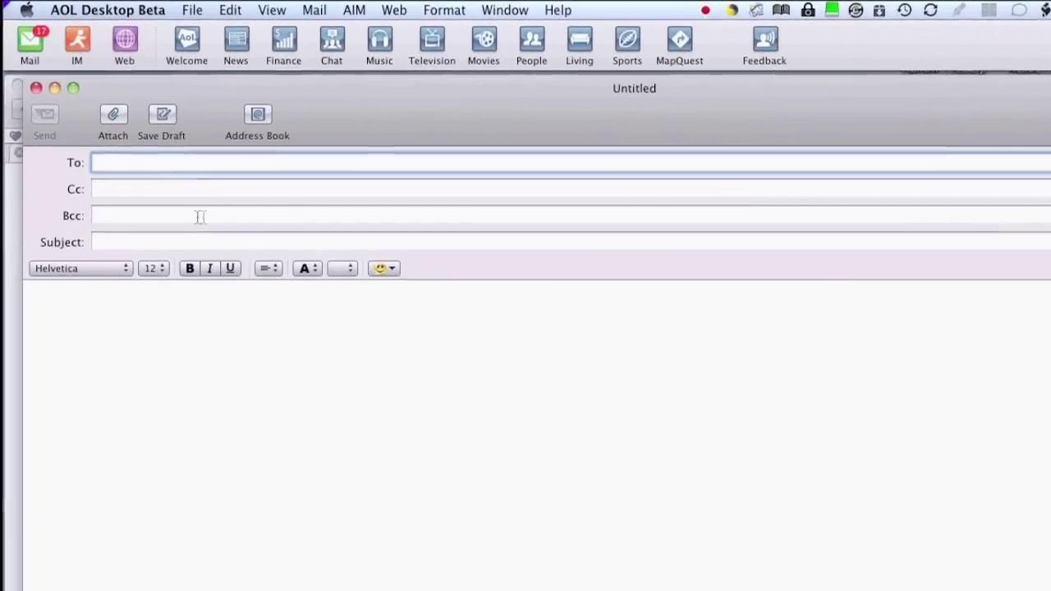
click(197, 216)
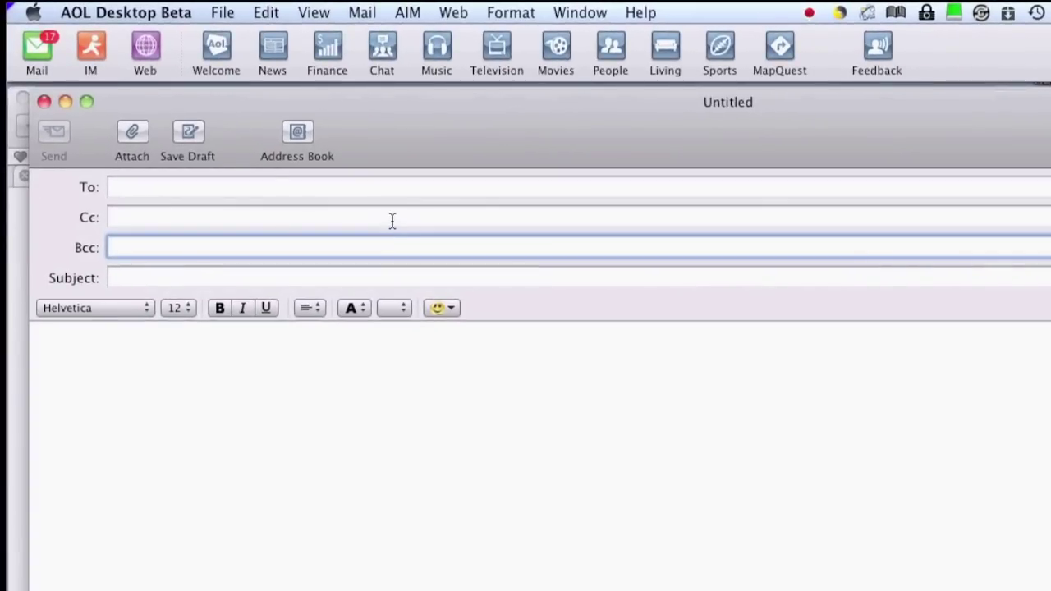
key(super+v)
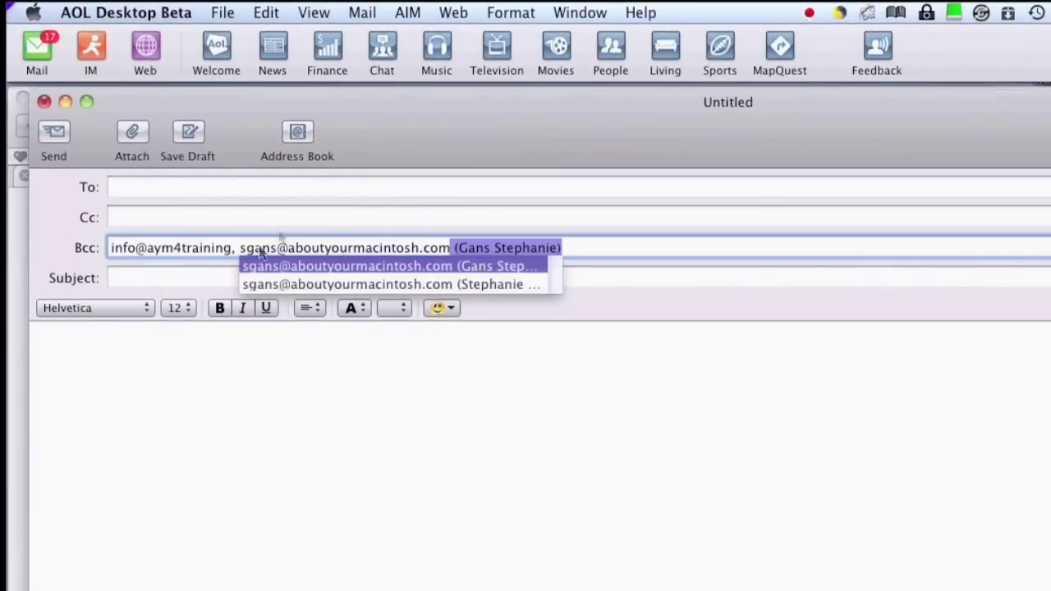
key(Return)
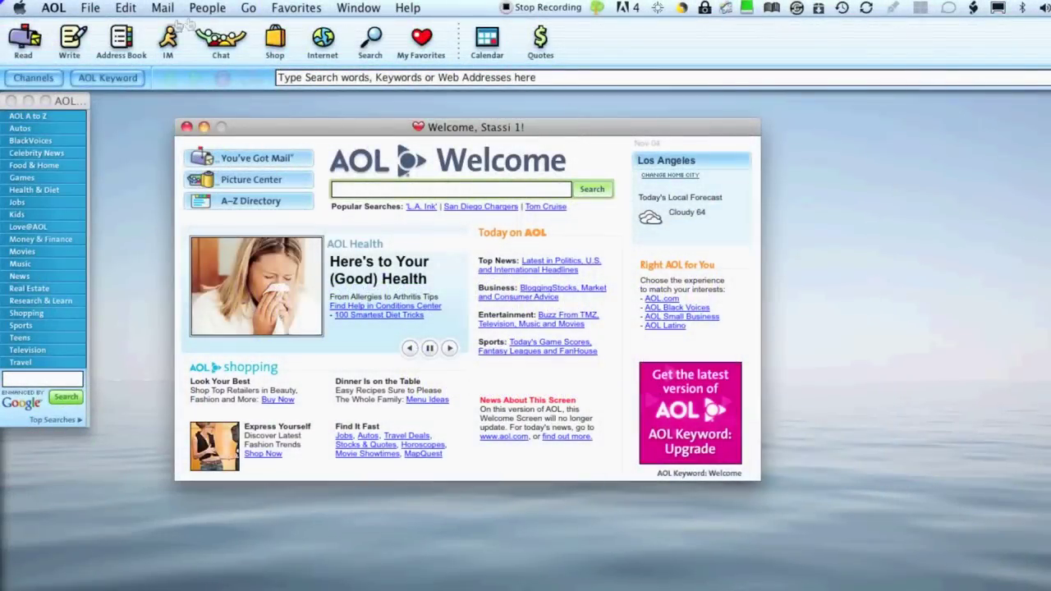
click(76, 40)
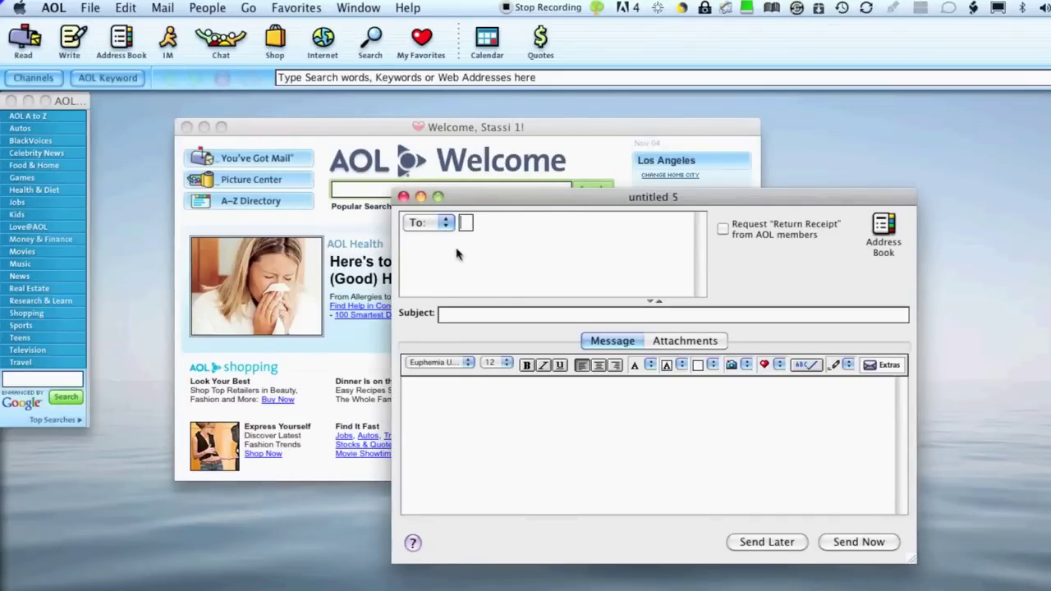
click(446, 222)
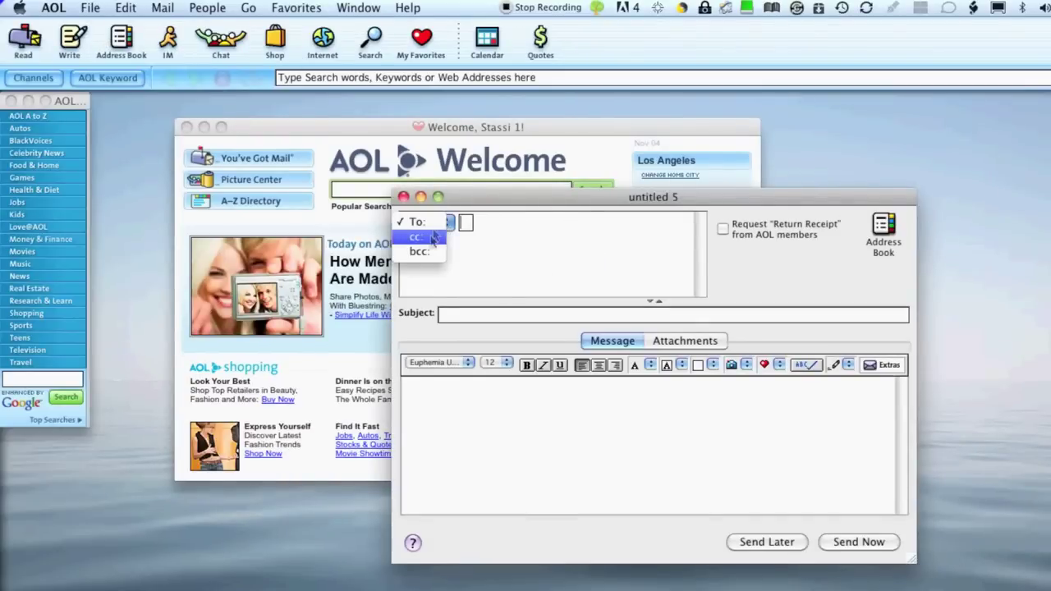
click(428, 252)
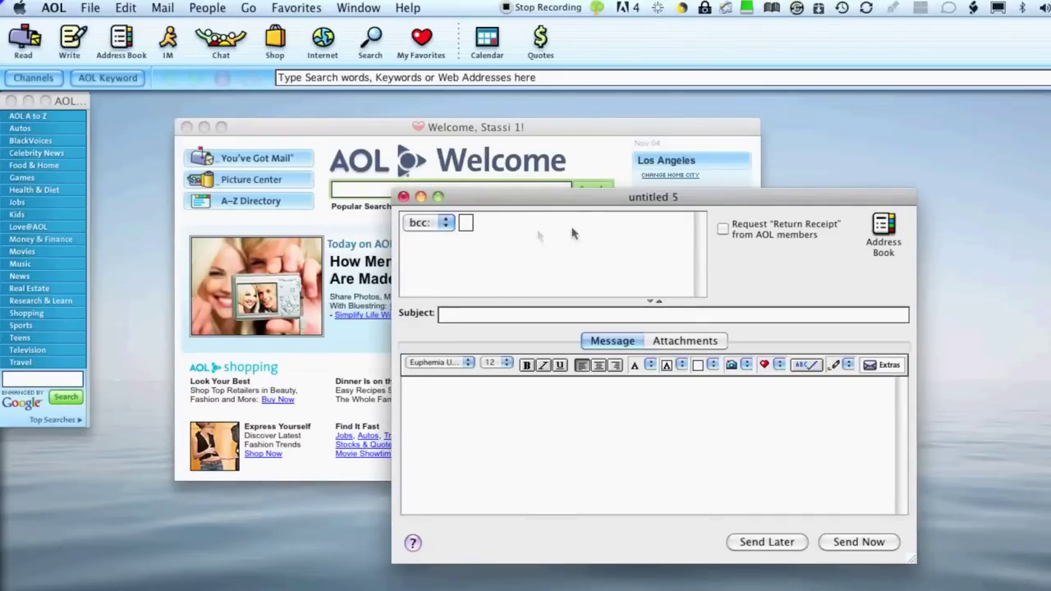
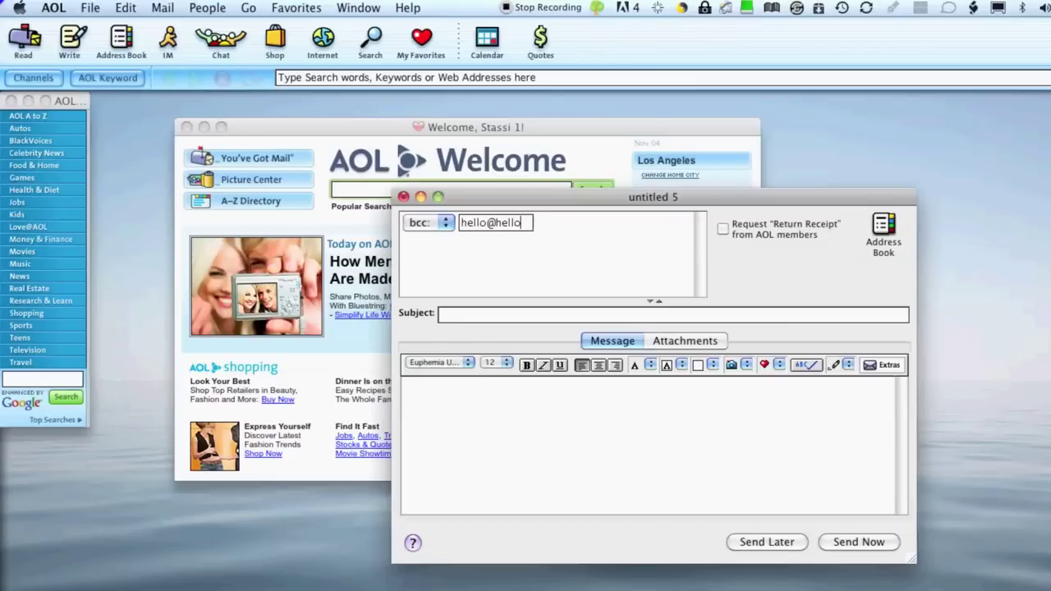
click(493, 244)
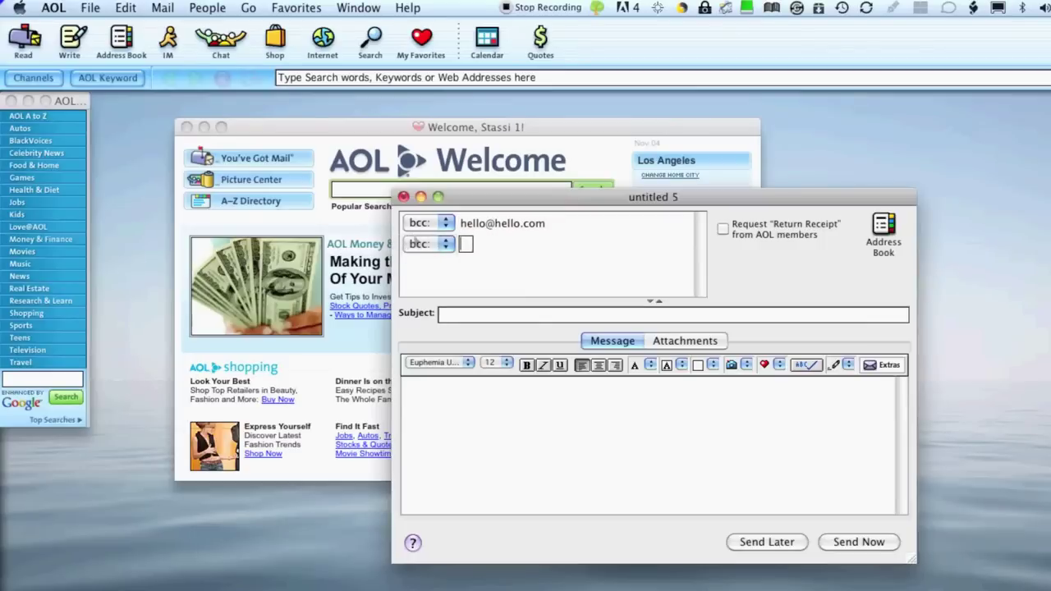
key(super+v)
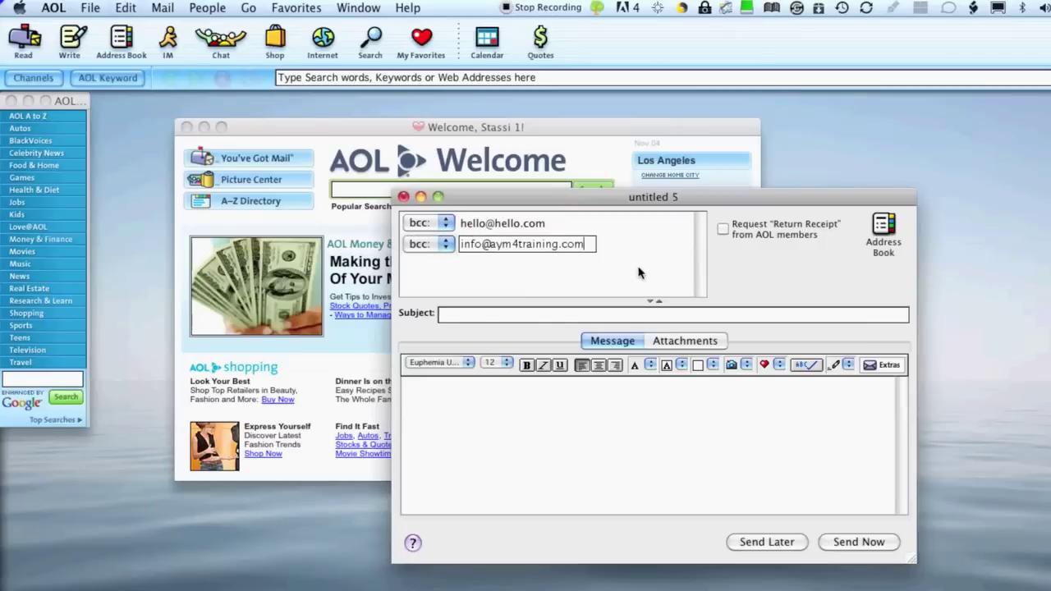
click(515, 270)
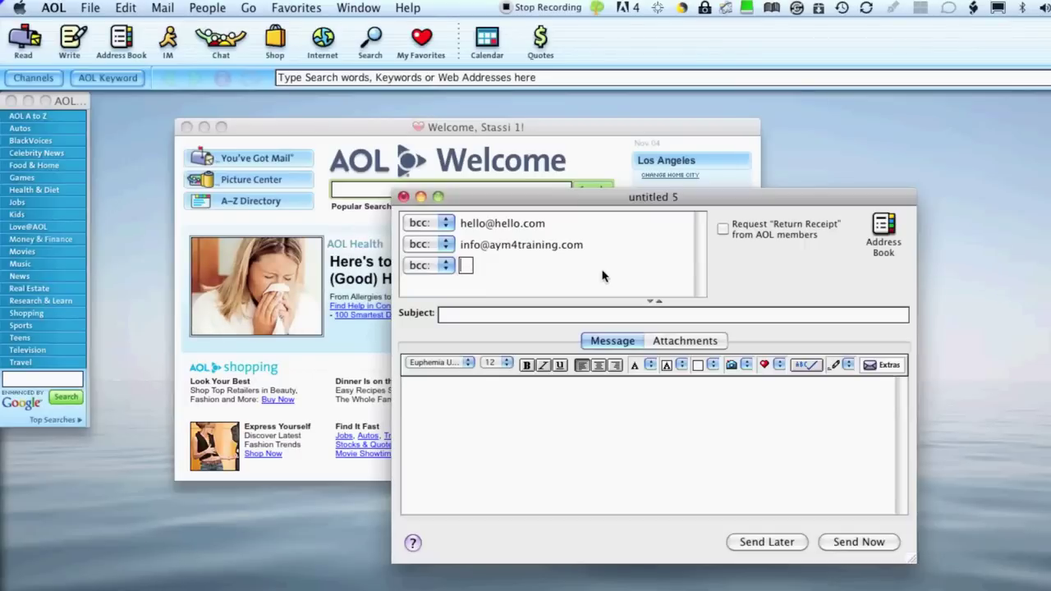
text(info)
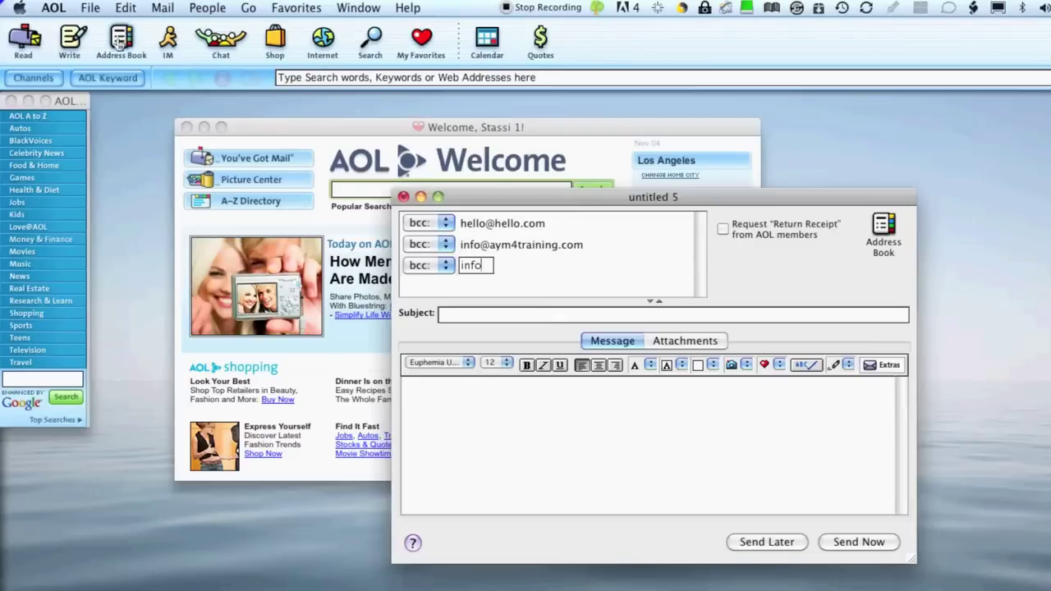
click(122, 40)
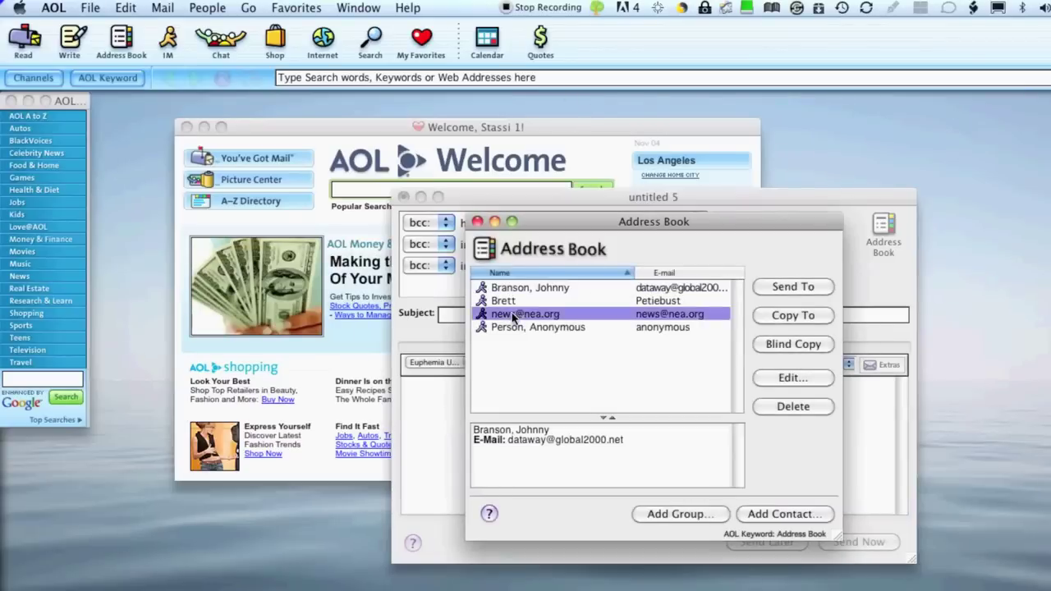
- Blind-copy two selected address-book contacts onto the message and close the Address Book
click(521, 314)
shift+click(530, 327)
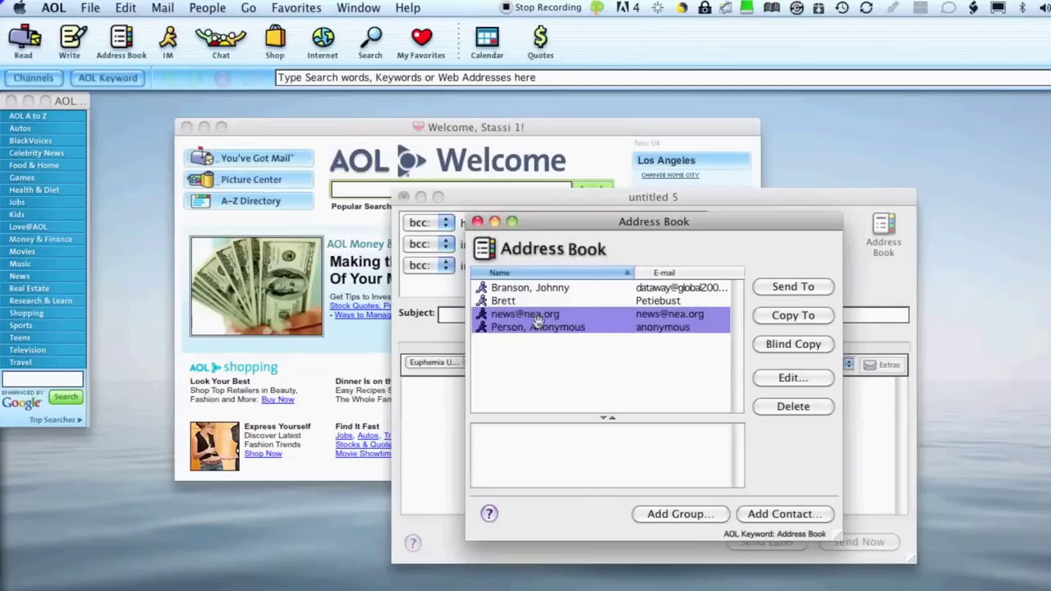
click(784, 345)
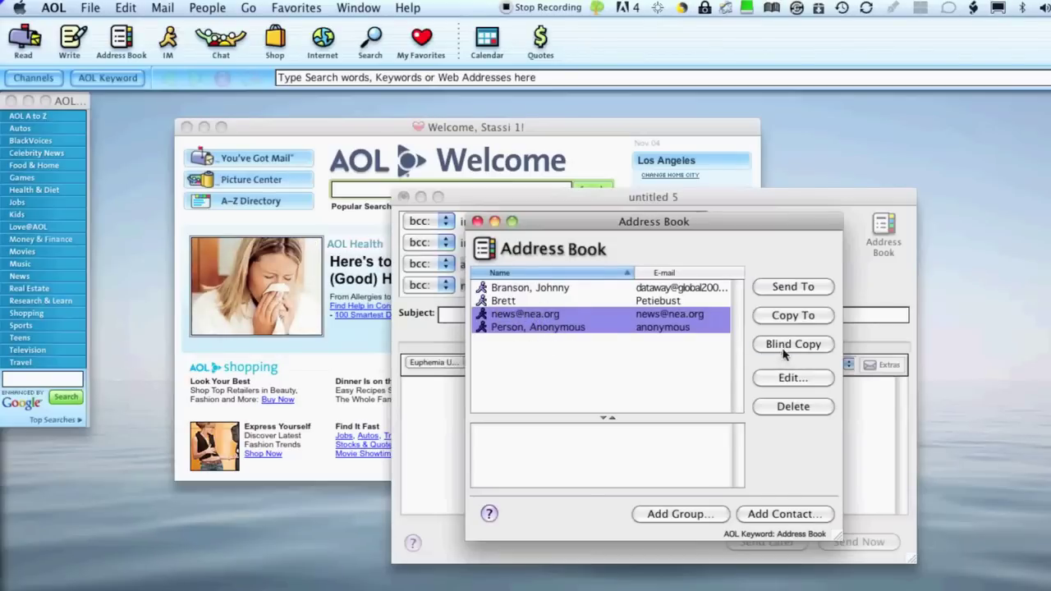
click(477, 221)
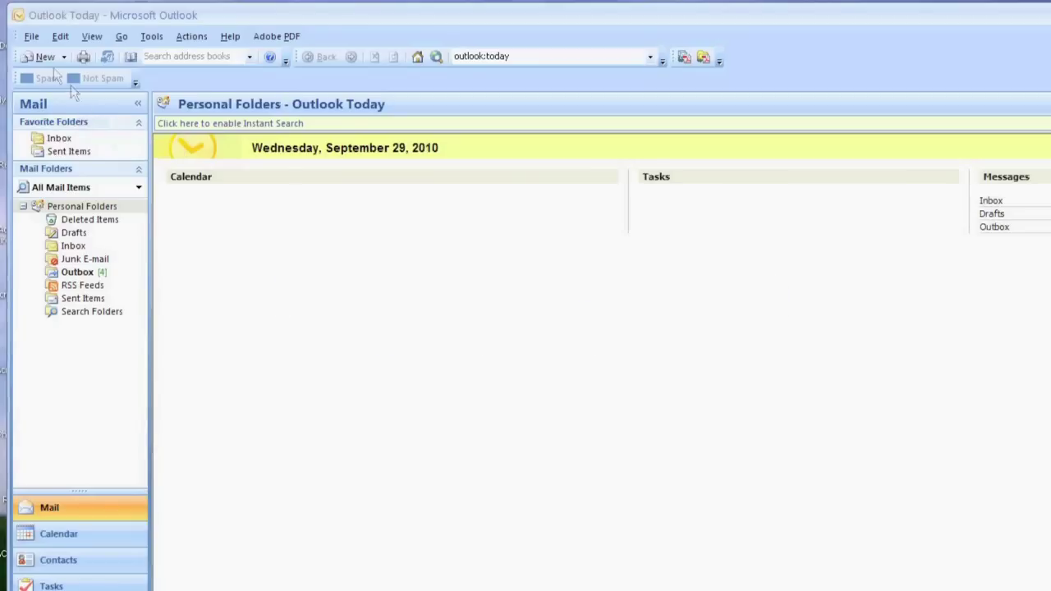
- Start a new Outlook message and show its Bcc field from the Options tab
click(45, 58)
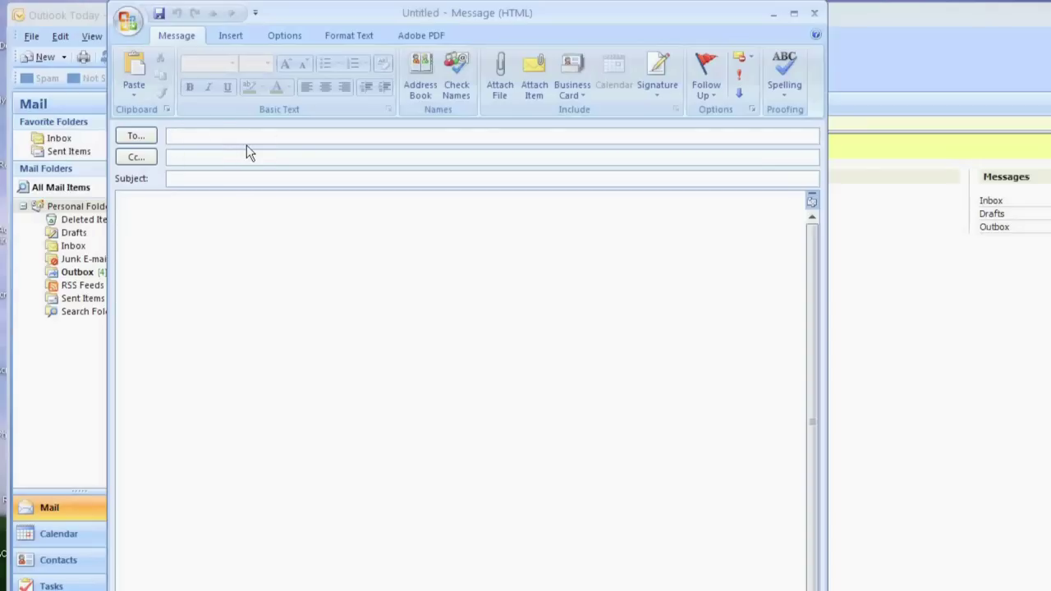
click(288, 35)
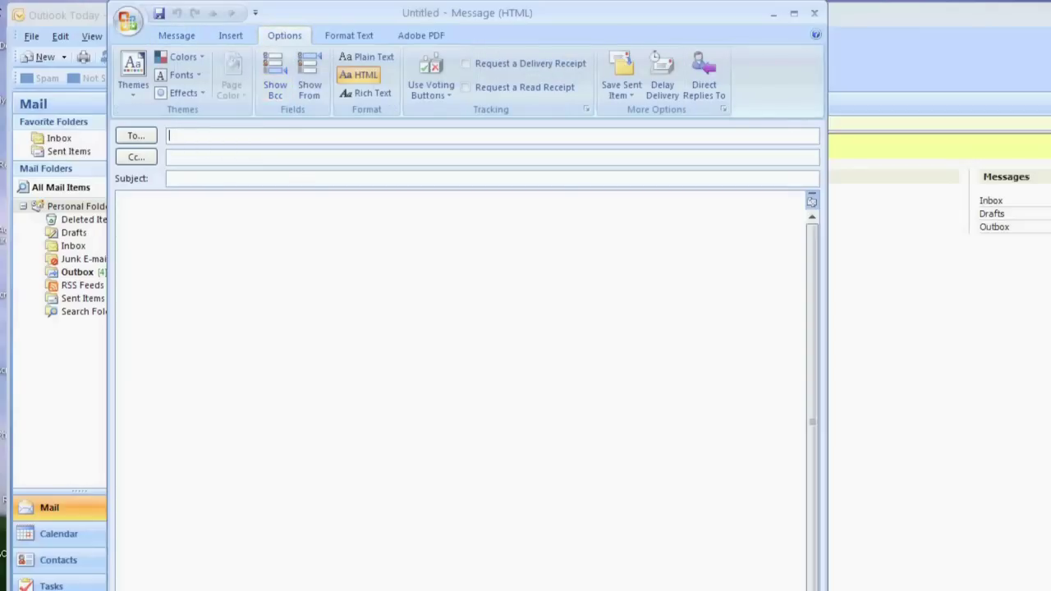
click(273, 75)
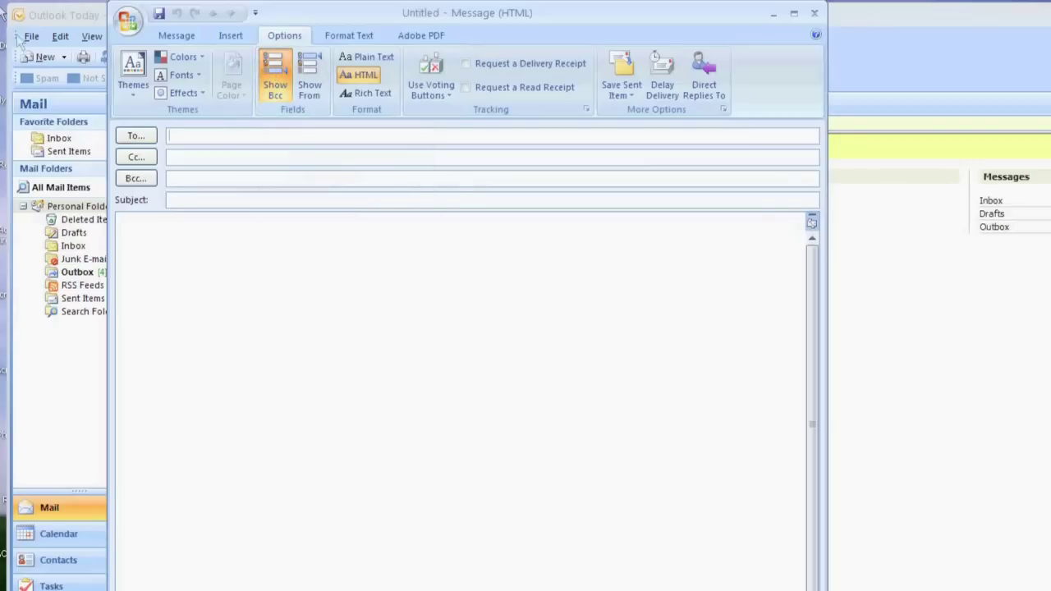
click(238, 178)
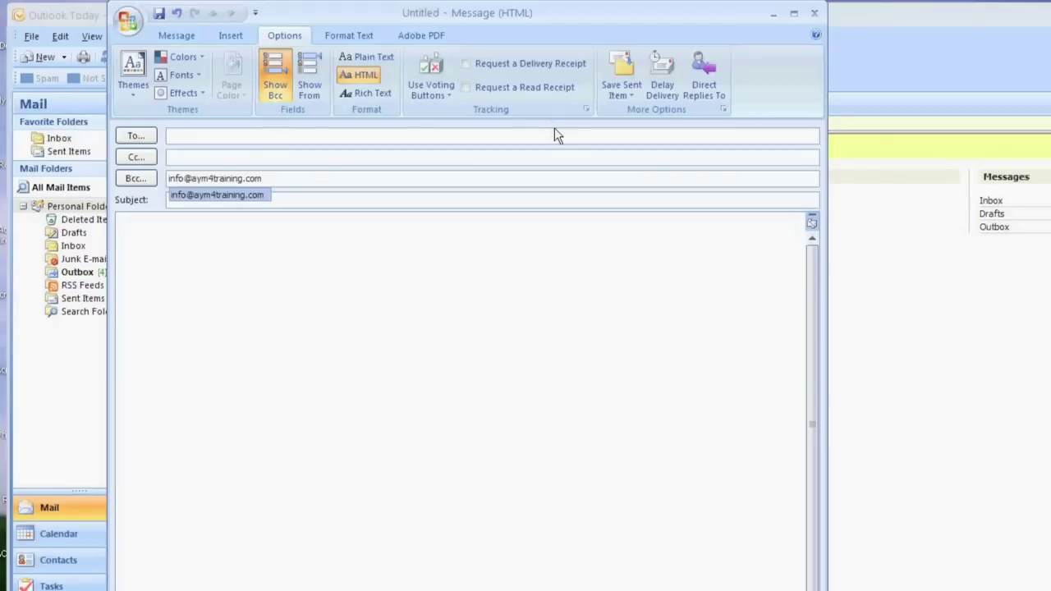
key(Return)
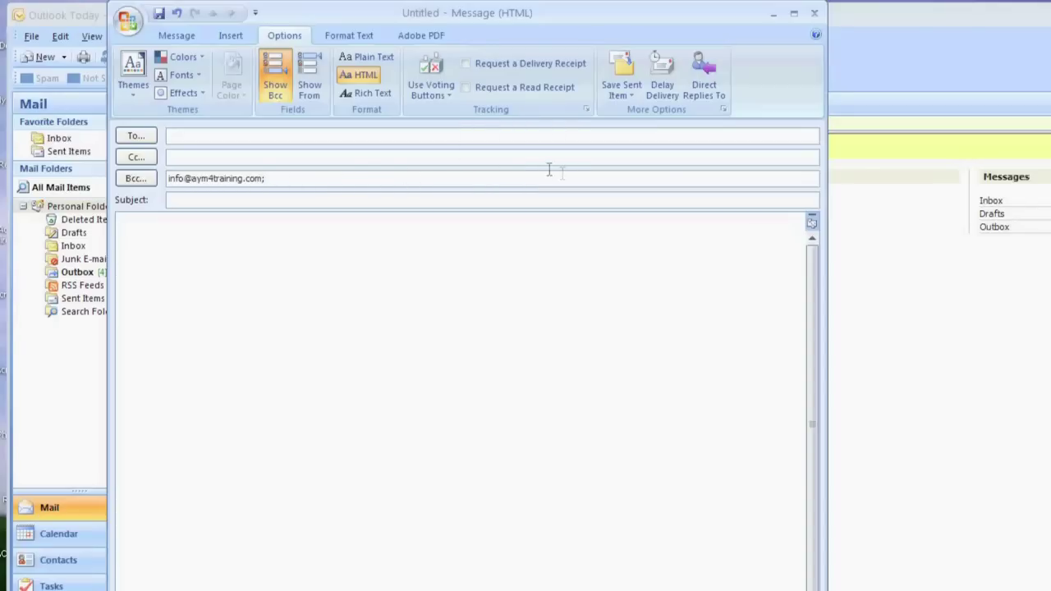
click(140, 182)
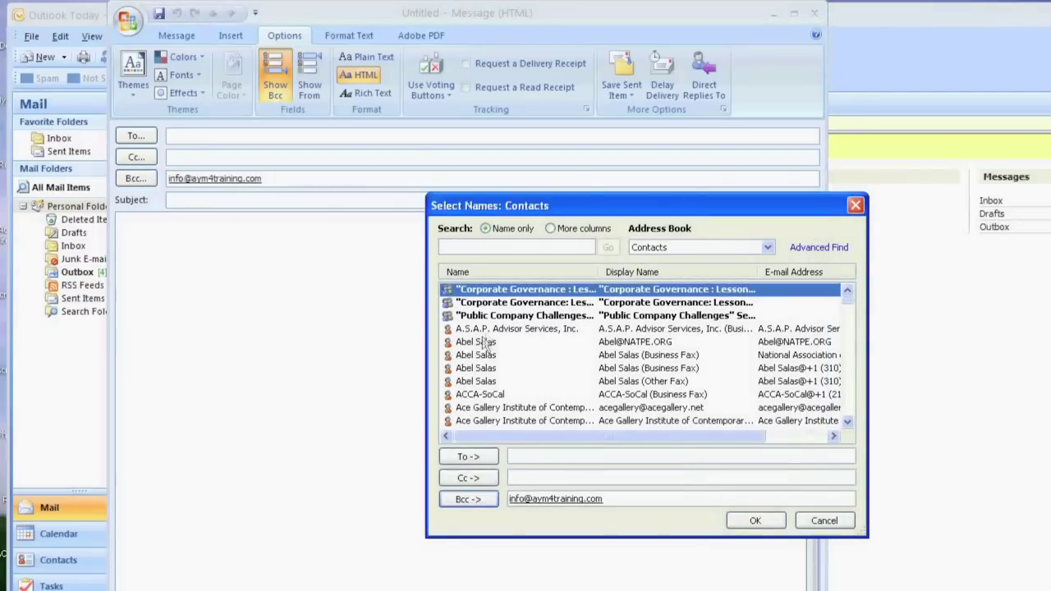
- Add one contact and Ace Gallery Institute from Select Names to the Bcc line
click(621, 342)
scroll(643, 359, down, 1)
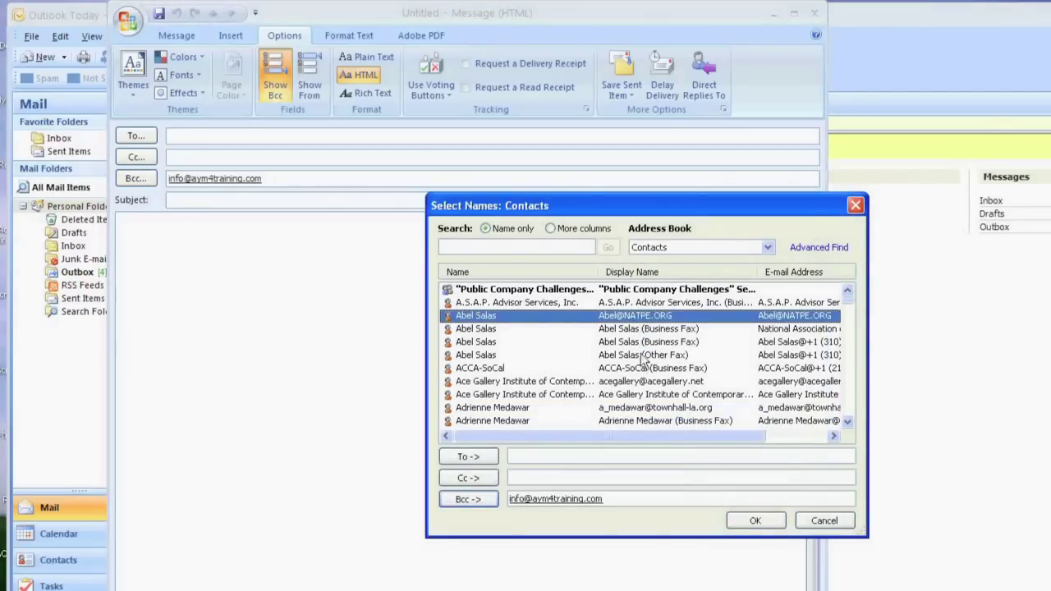
ctrl+click(532, 382)
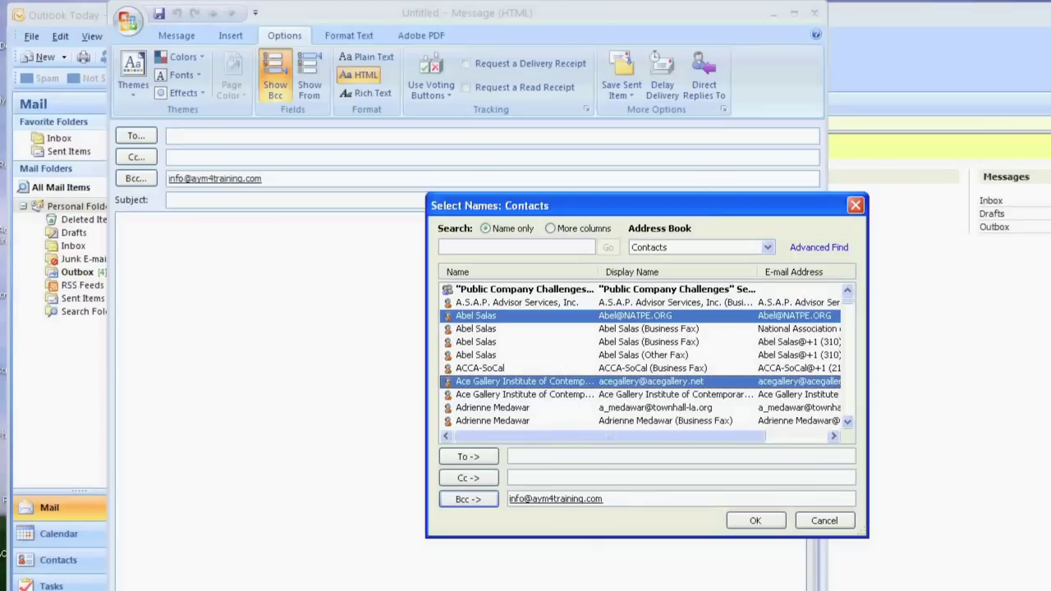
click(473, 500)
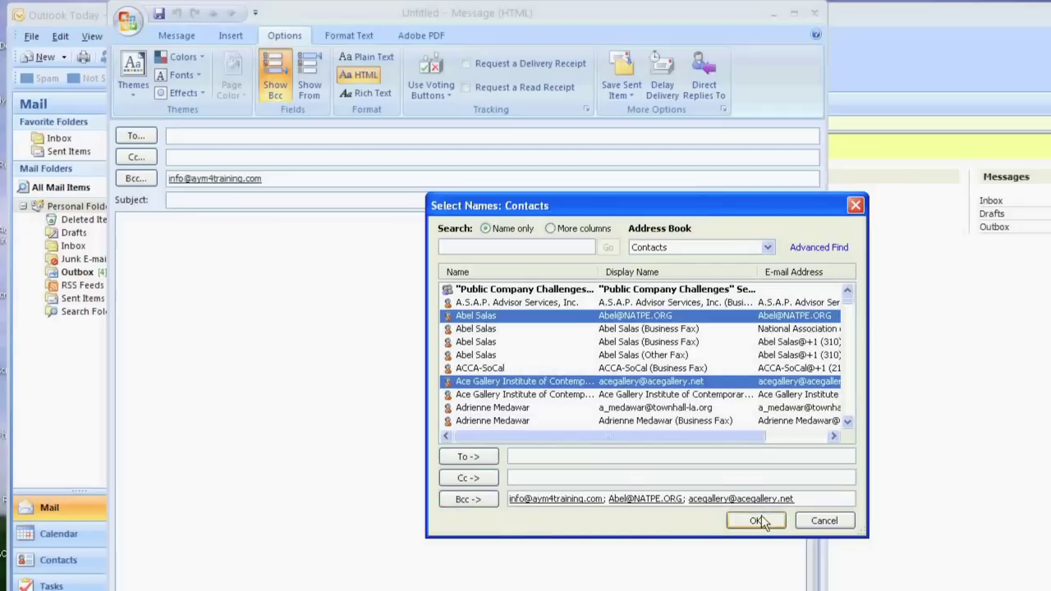
click(757, 521)
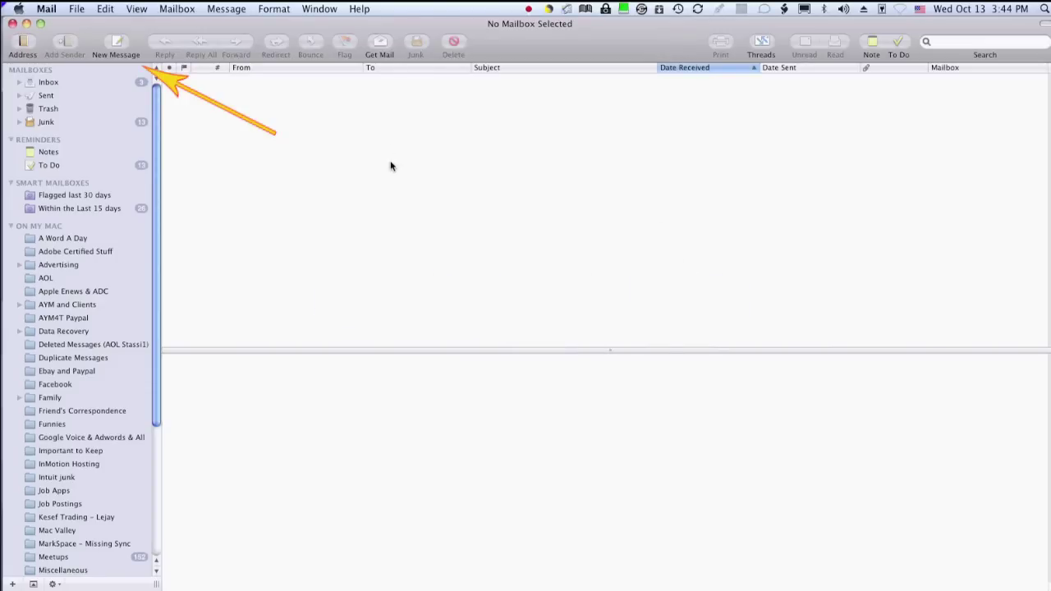
- Start a new Apple Mail message, show Cc and Bcc fields, and paste addresses into Bcc
click(122, 41)
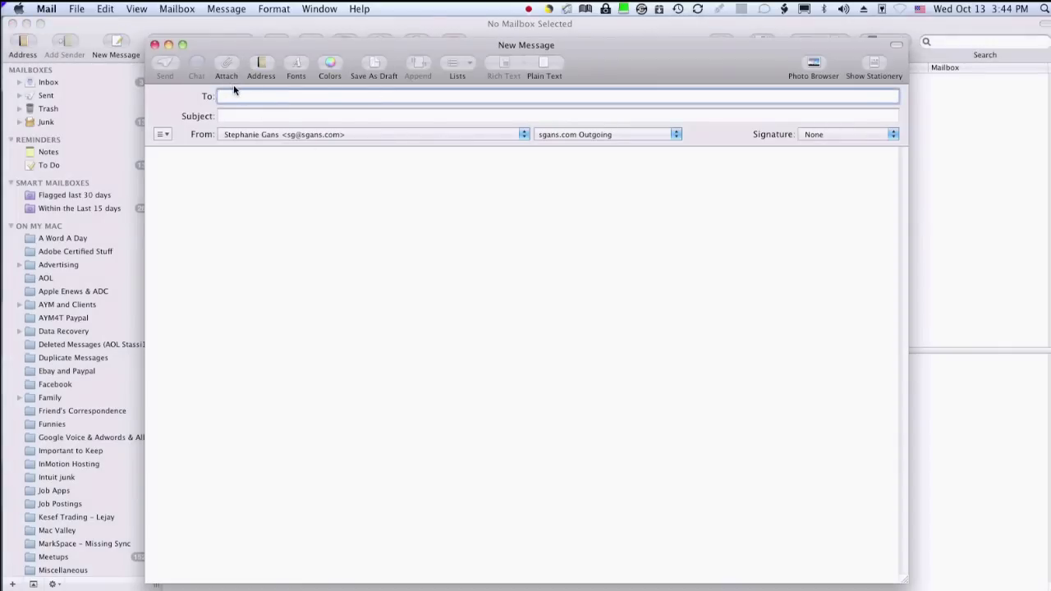
click(137, 8)
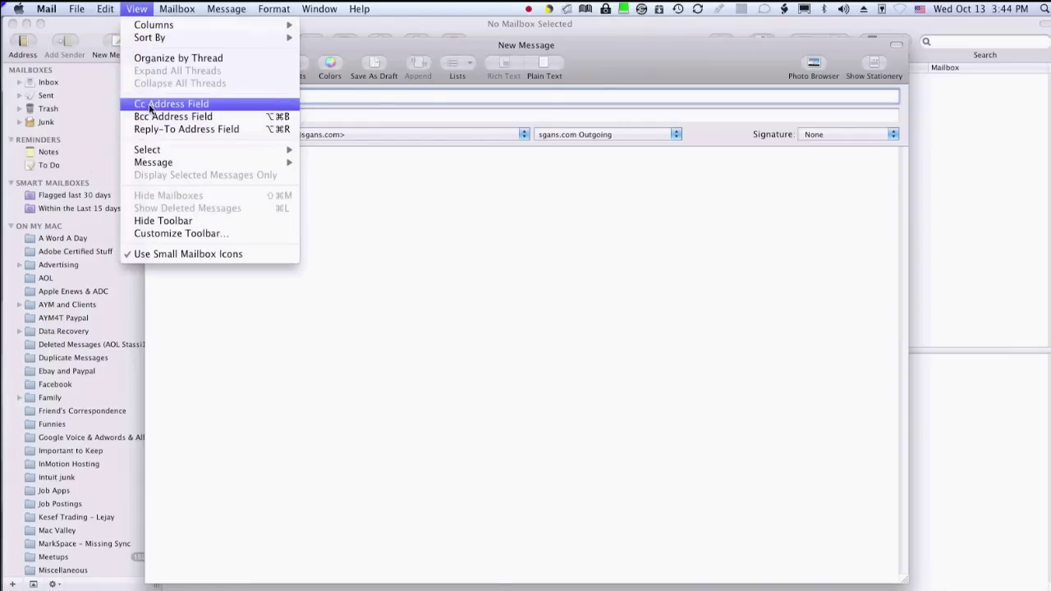
click(150, 104)
click(140, 8)
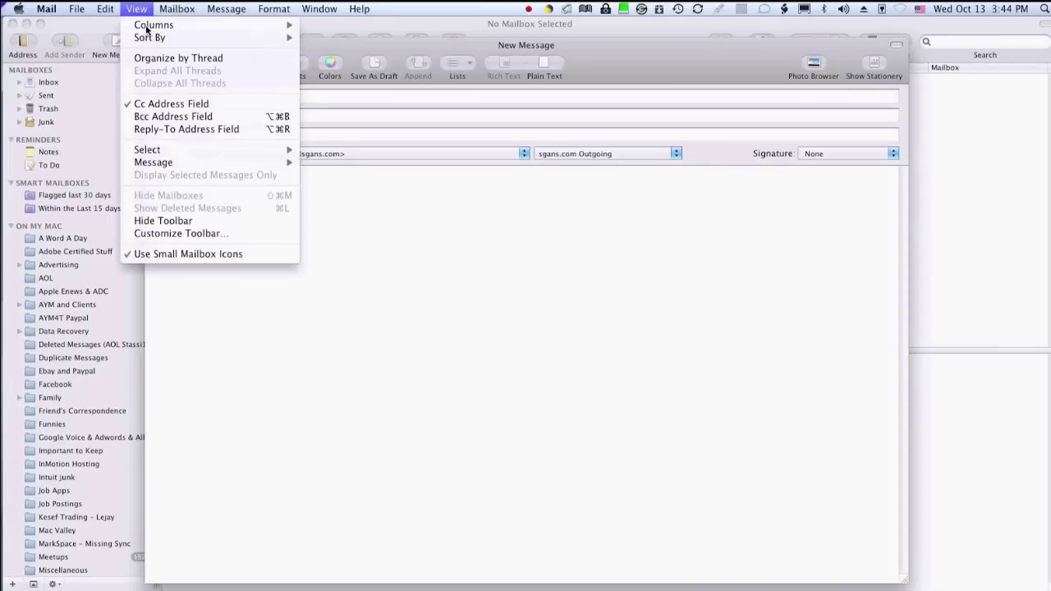
click(160, 117)
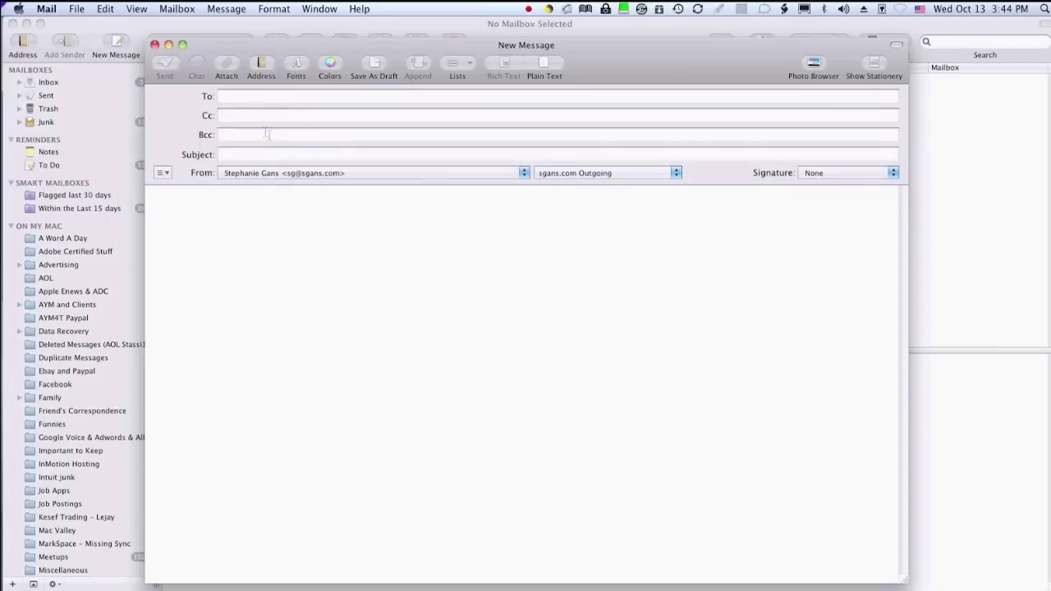
click(269, 134)
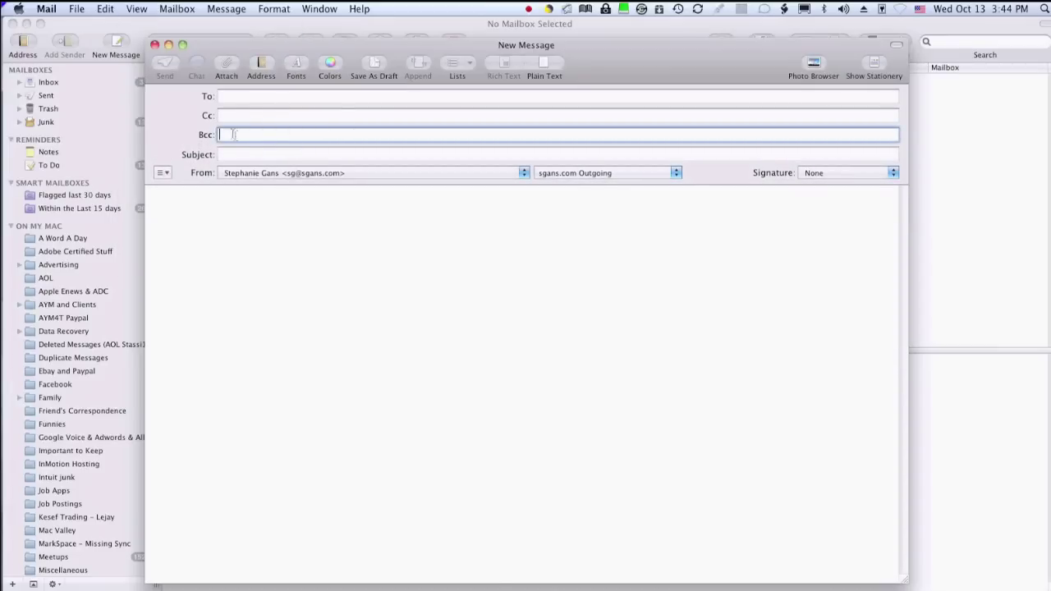
key(super+v)
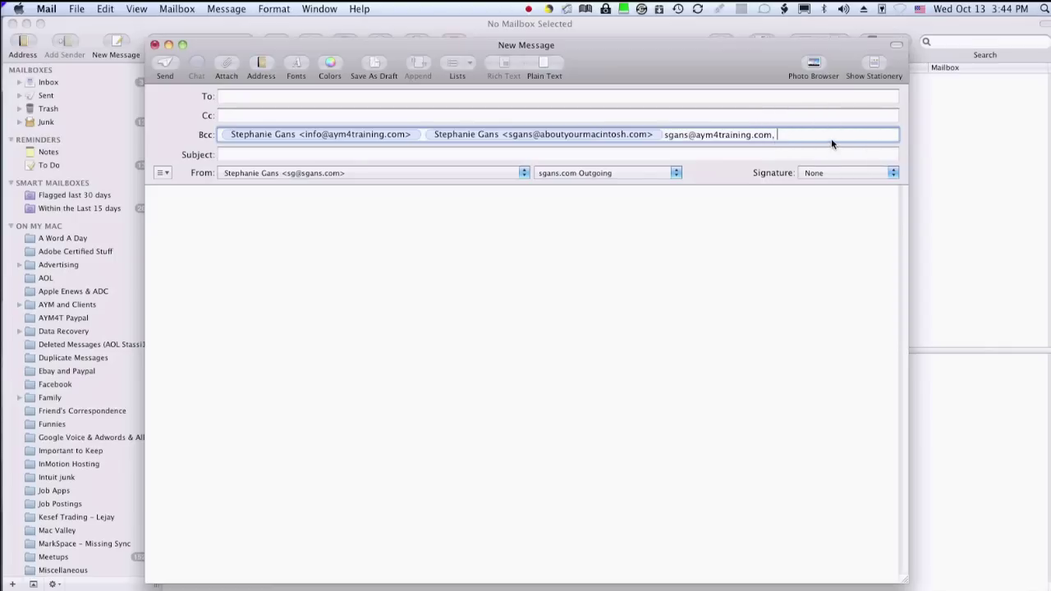
- Give the message the subject 'hello' and type 'hello' in the body
click(344, 153)
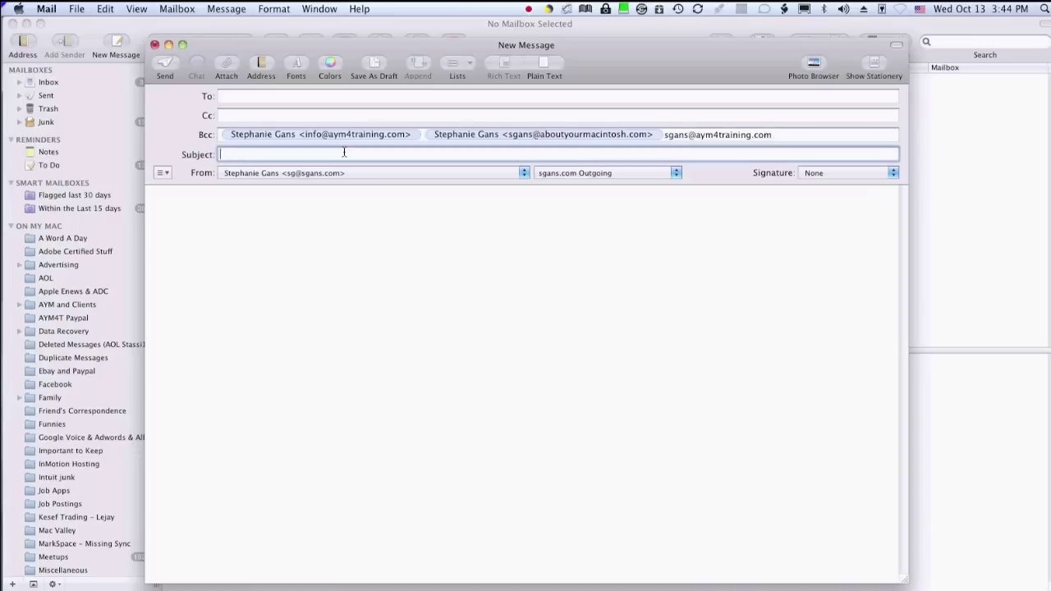
text(hello)
key(Tab)
text(hell)
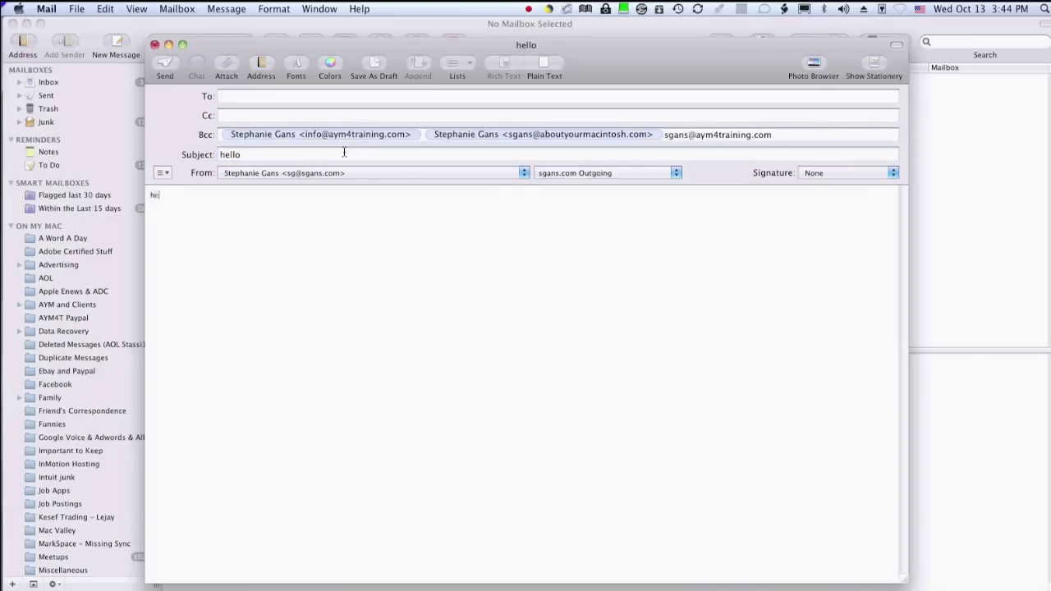
text(o)
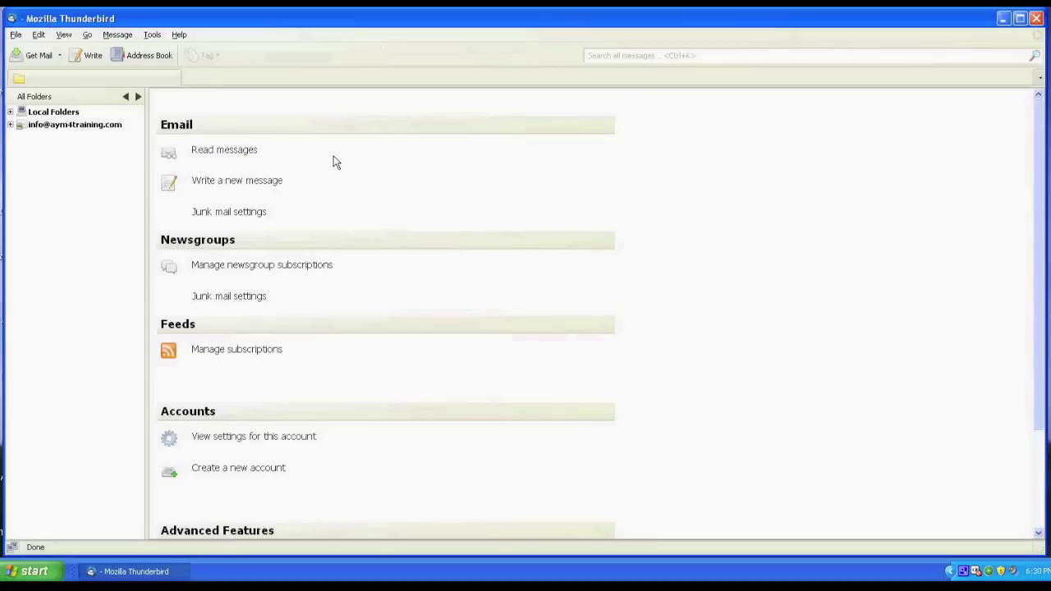
- Start a new Thunderbird message with one To address and a second, empty address row
click(221, 182)
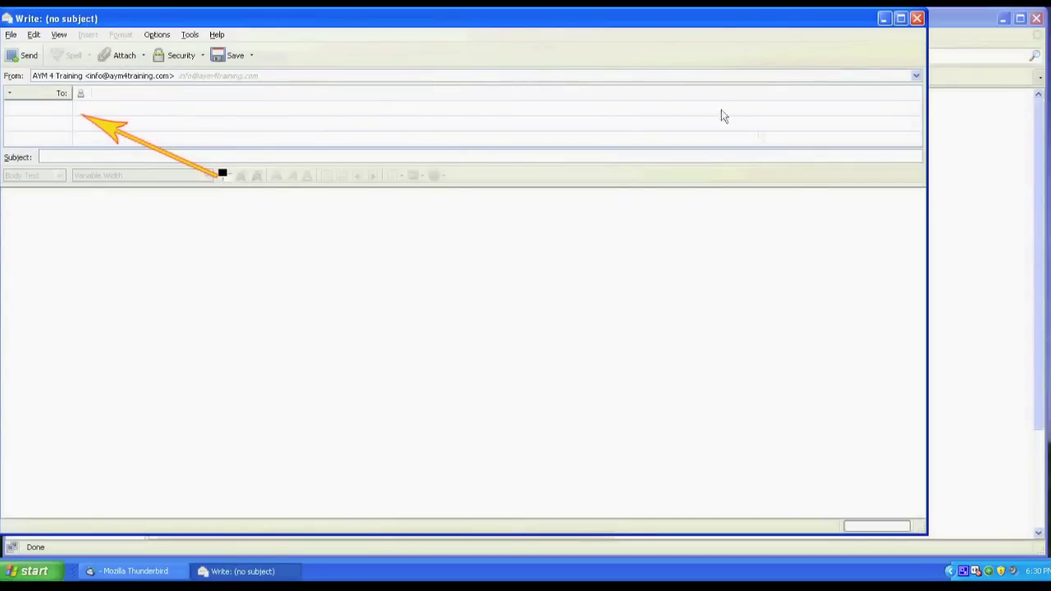
click(85, 99)
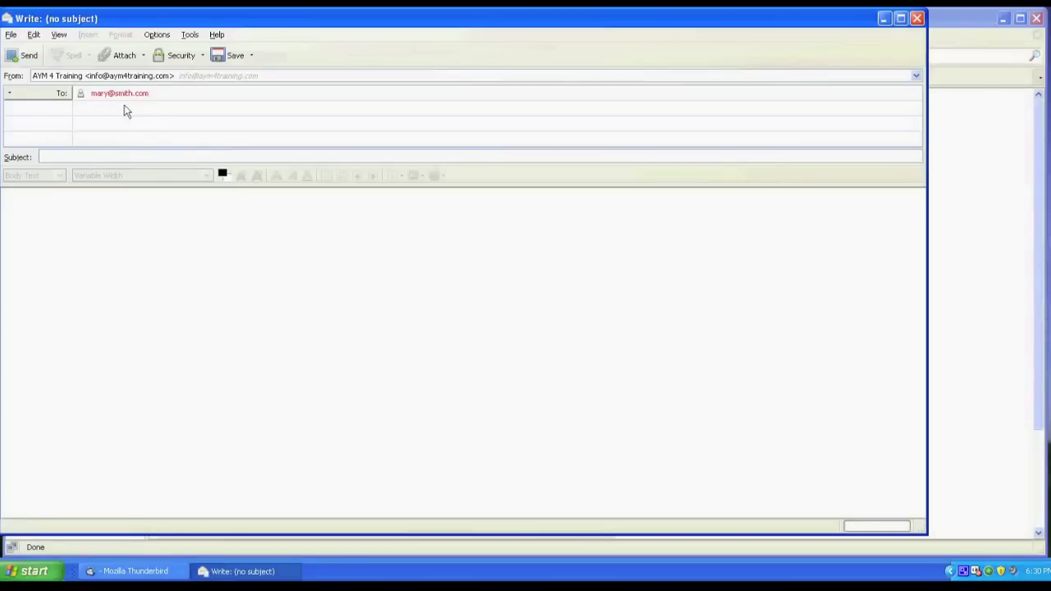
click(125, 111)
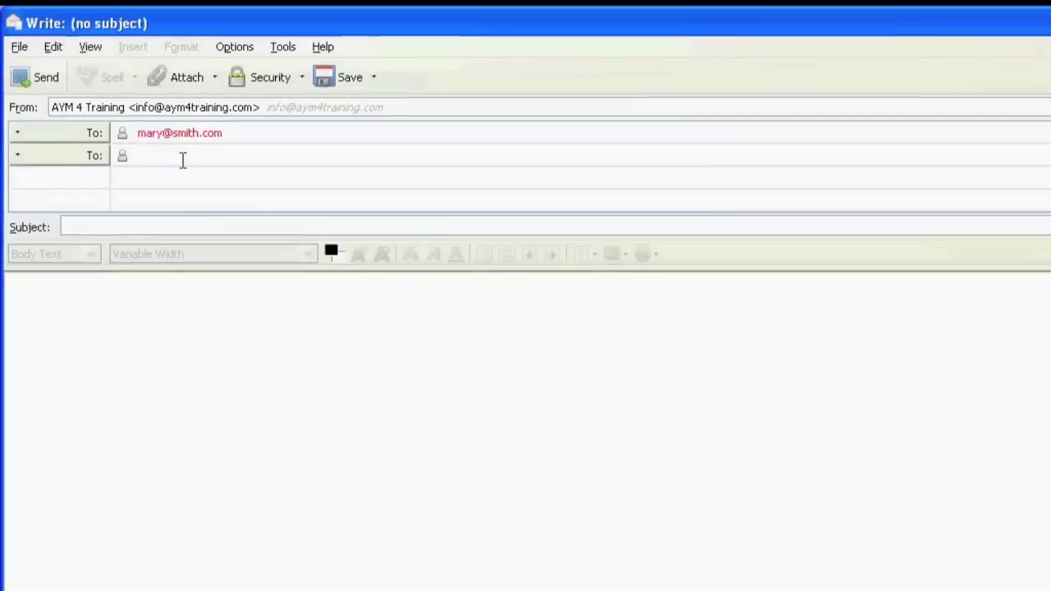
- Switch both address rows to Bcc:, paste an address into the second, and add a third row
click(92, 131)
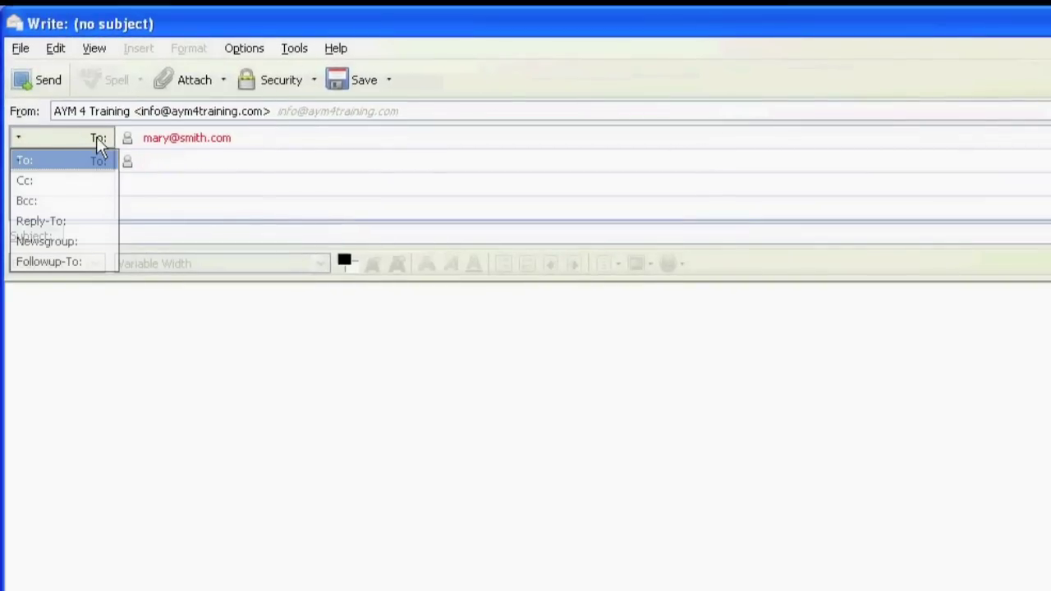
click(26, 201)
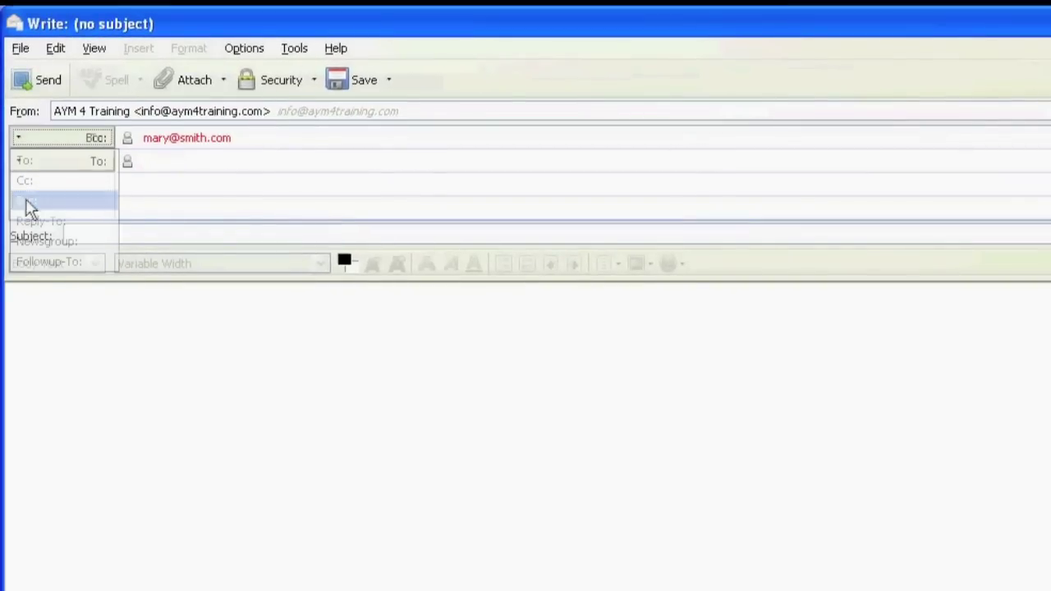
click(88, 161)
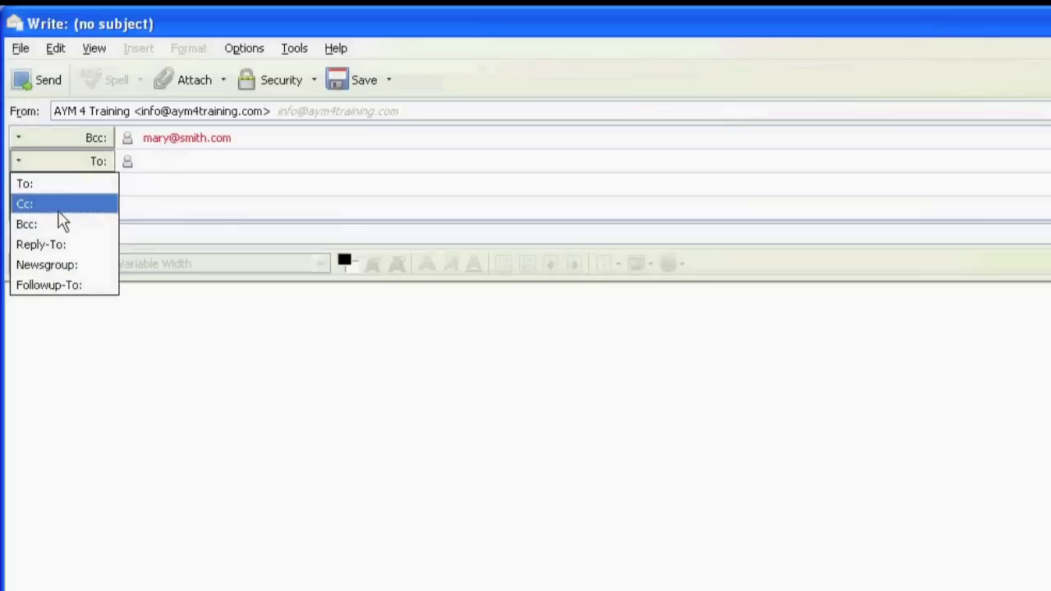
click(26, 224)
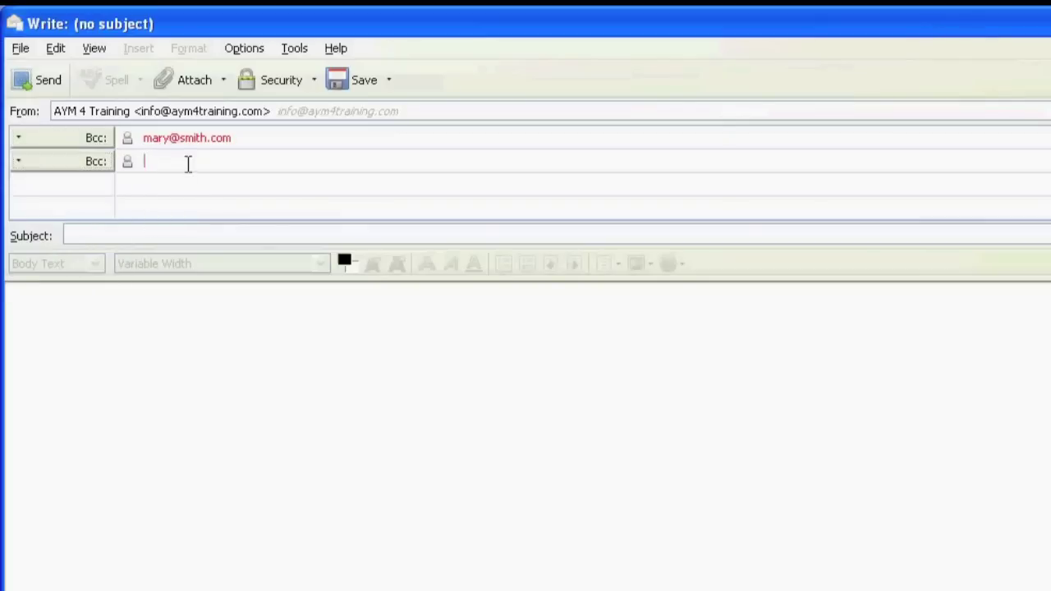
key(ctrl+v)
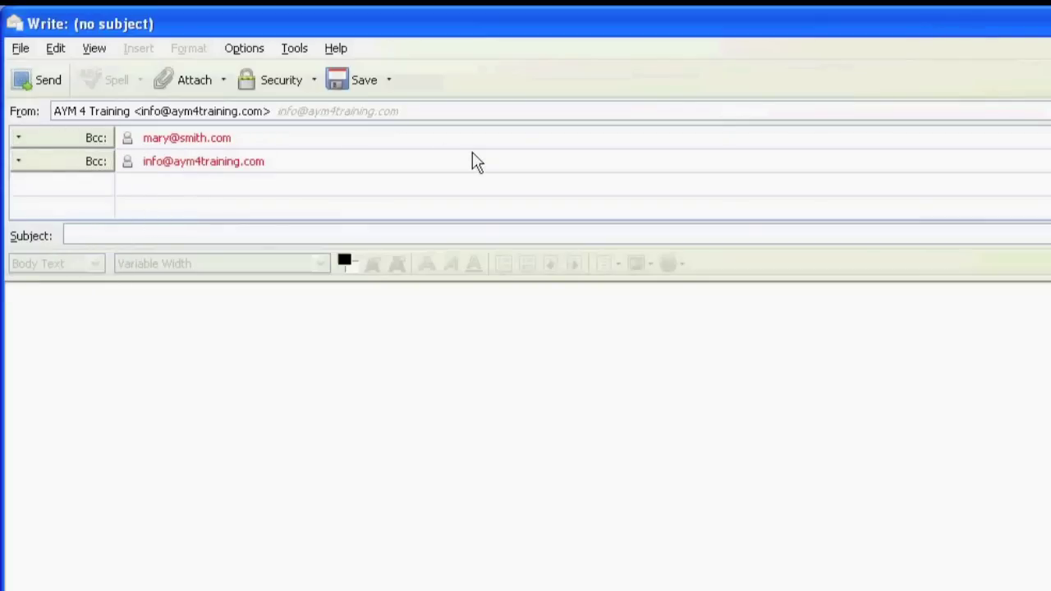
click(305, 194)
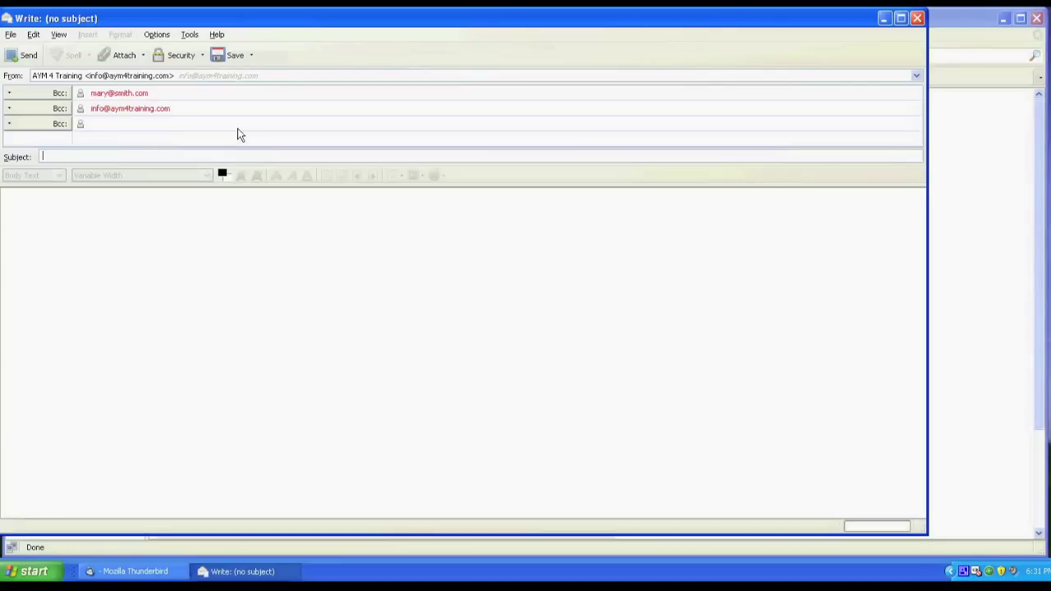
- Enter the subject 'hello' and type 'hello' in the body
text(hello)
key(Tab)
text(hello)
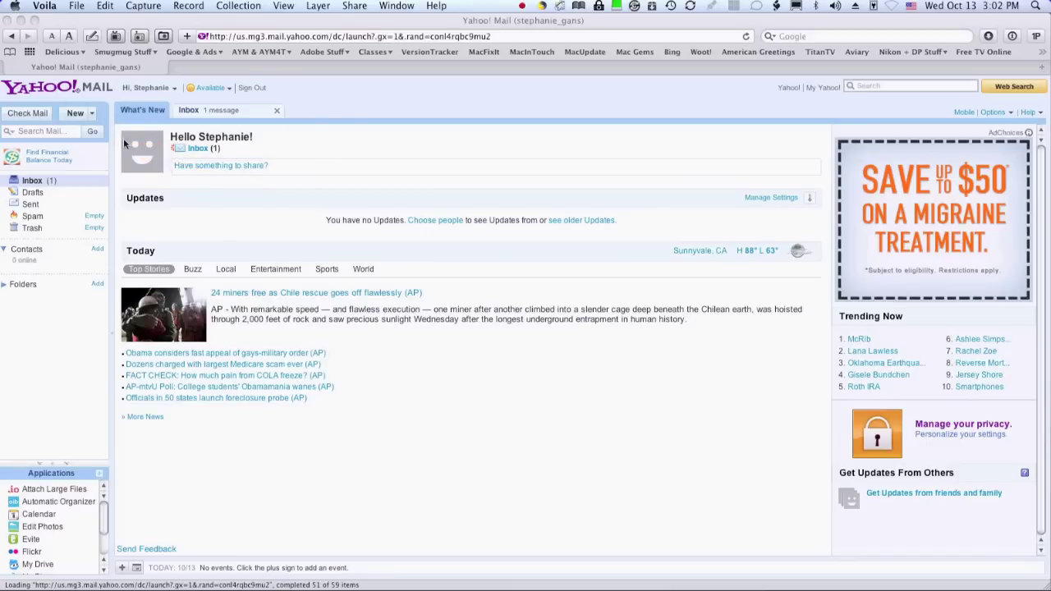
- Start a new Yahoo! email message and paste the two addresses into its Bcc field
click(92, 114)
click(92, 113)
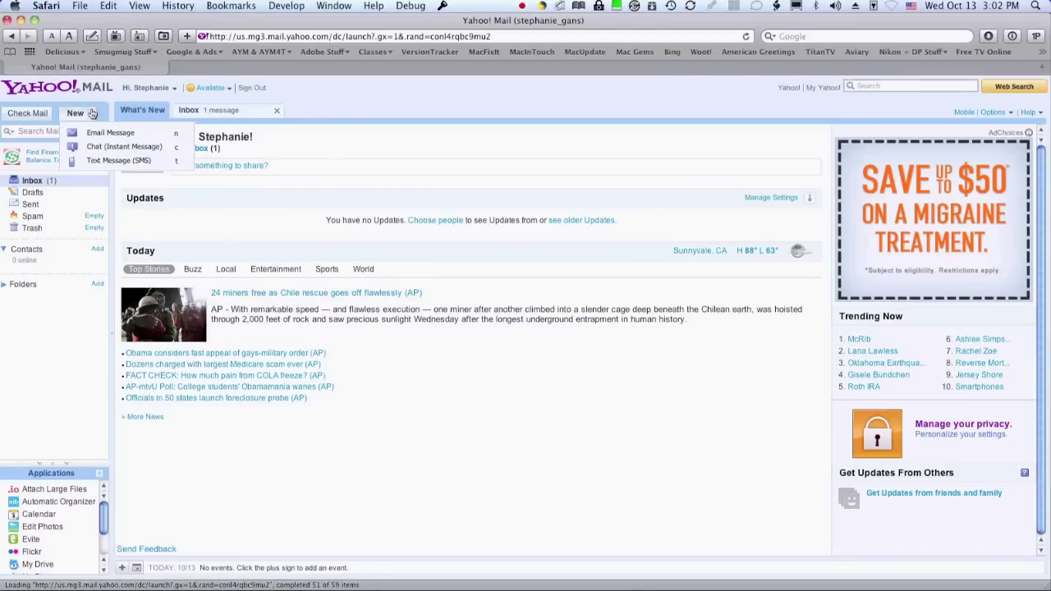
click(97, 134)
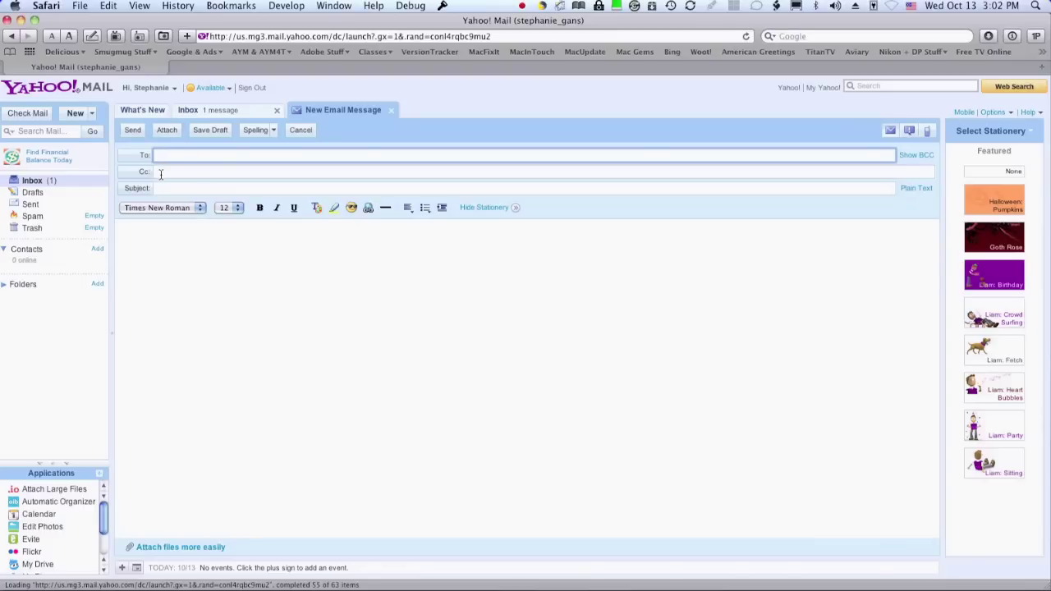
click(915, 154)
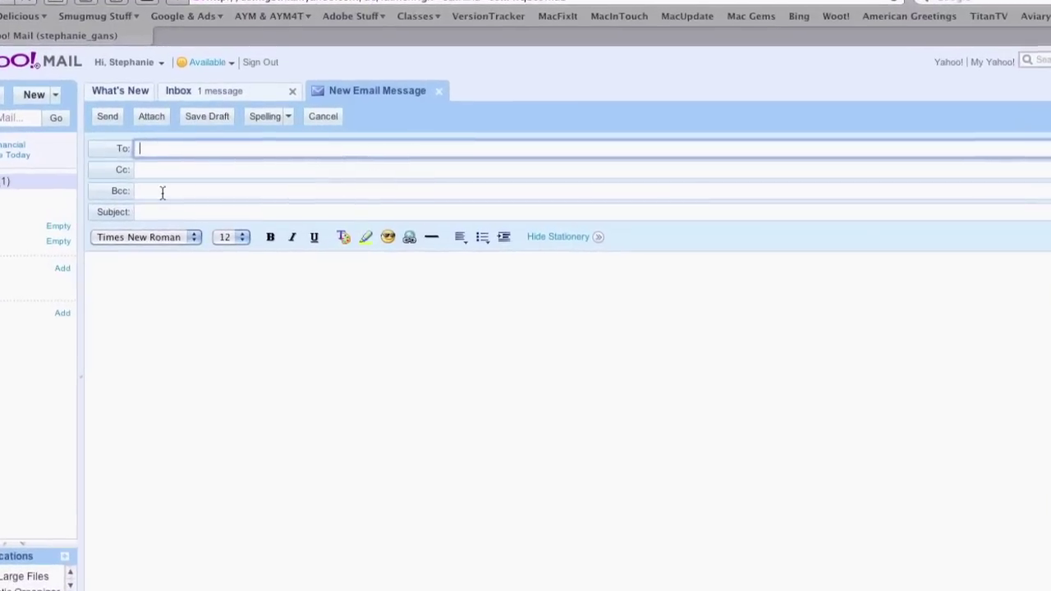
click(162, 192)
key(super+v)
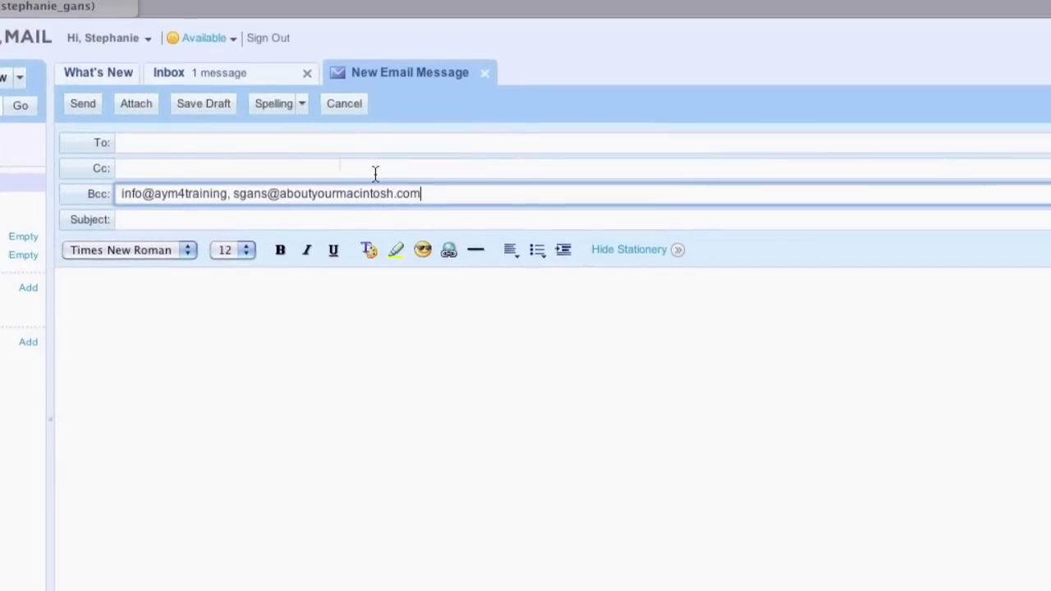
- Enter 'hello' as the subject and 'hello' in the message body
click(227, 220)
text(hello)
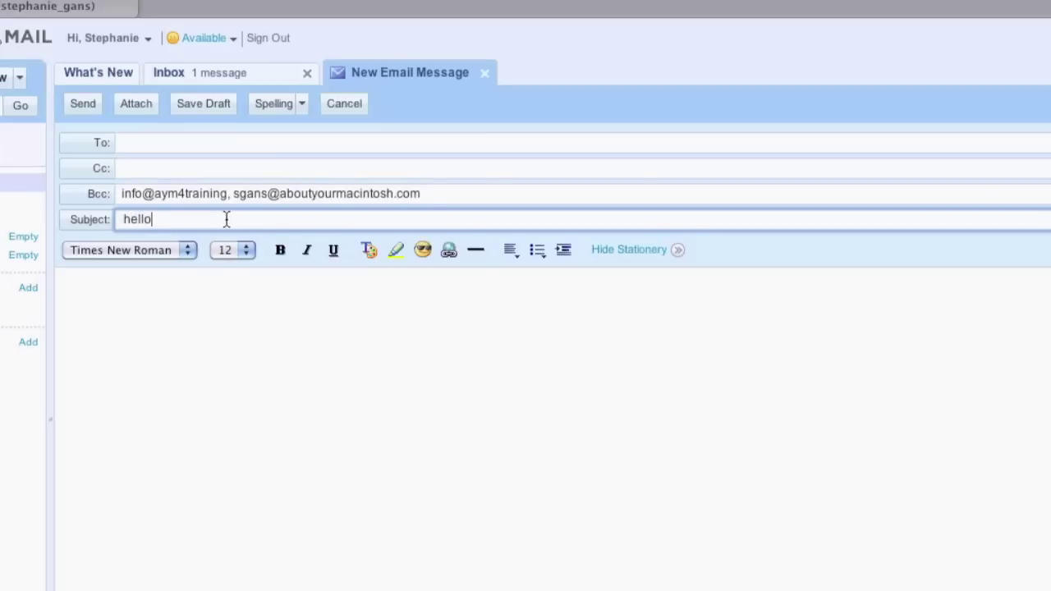
key(Tab)
text(hello)
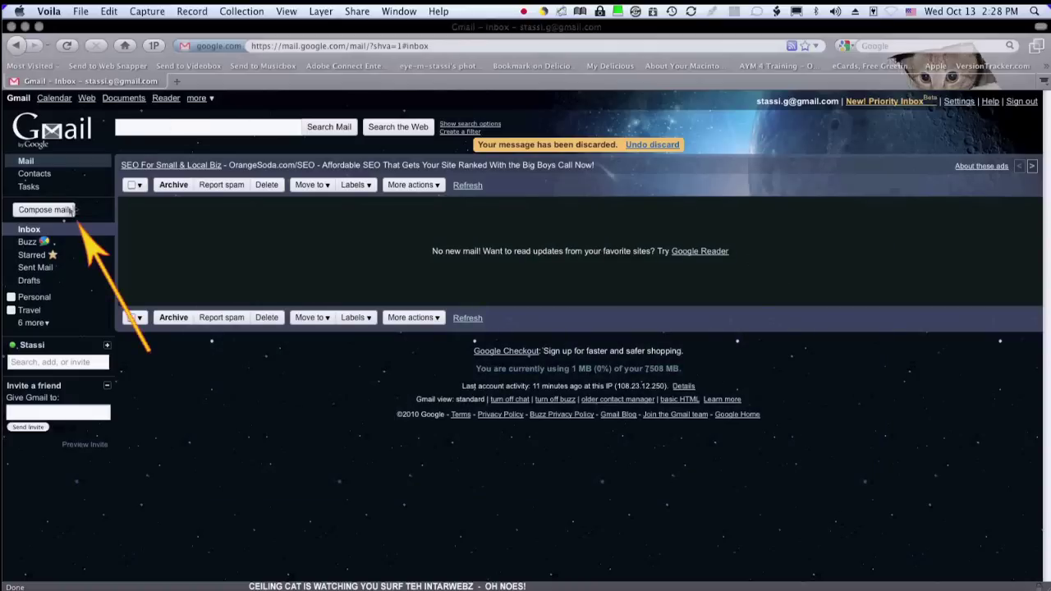
- Compose a new Gmail message and paste the two addresses into its Bcc field
click(33, 212)
click(40, 210)
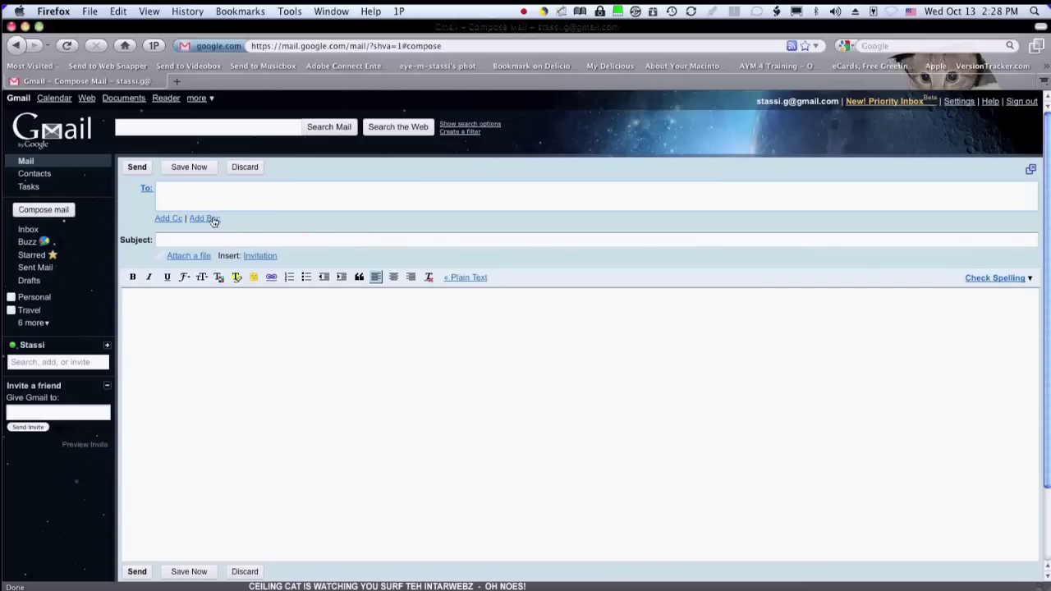
click(214, 220)
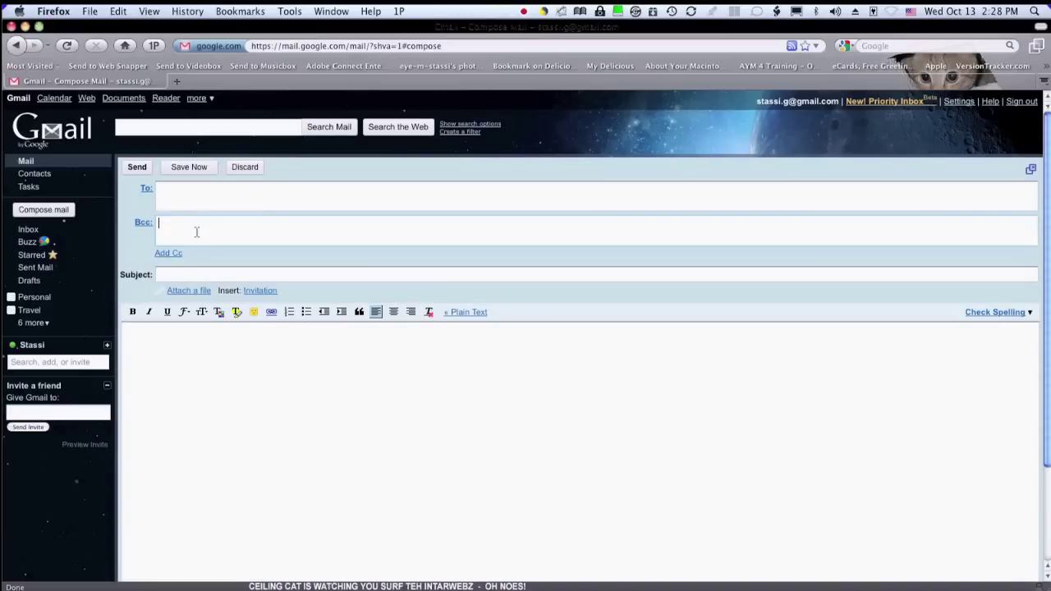
key(super+v)
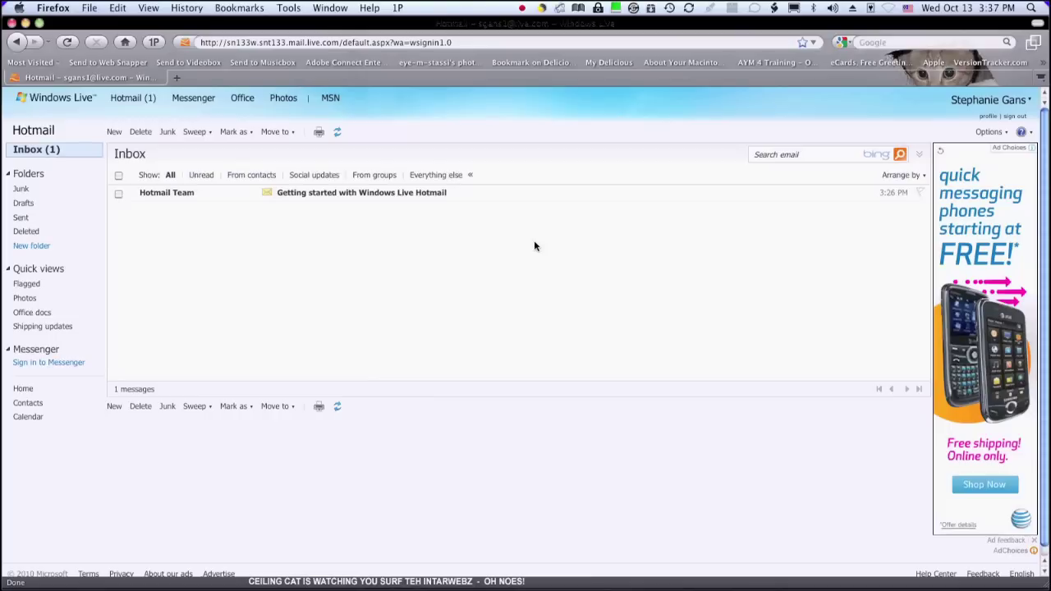
- Create a new Hotmail message, show Cc & Bcc, and paste three addresses into Bcc
click(114, 132)
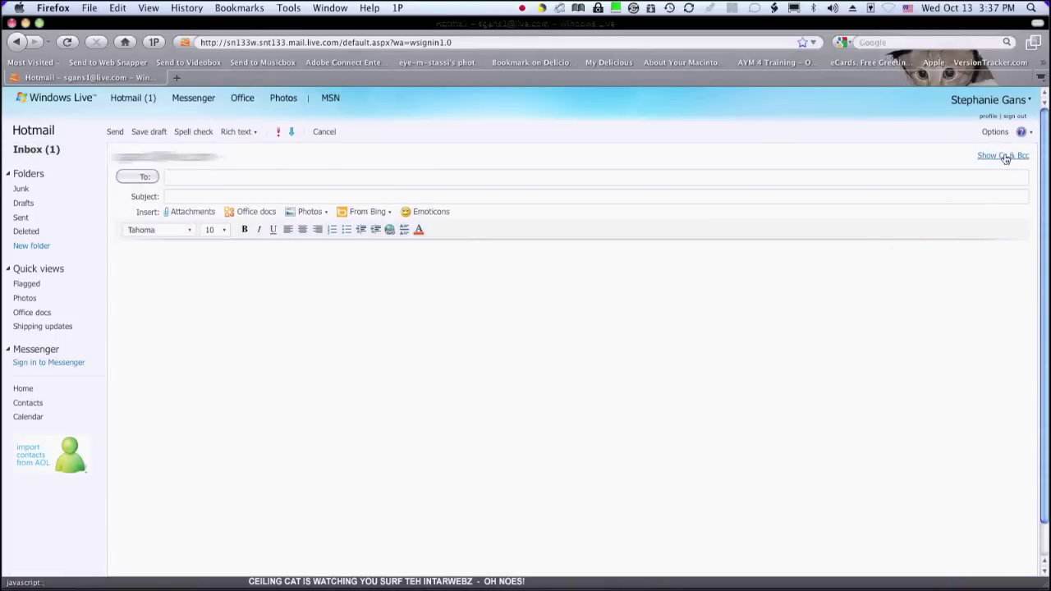
click(993, 156)
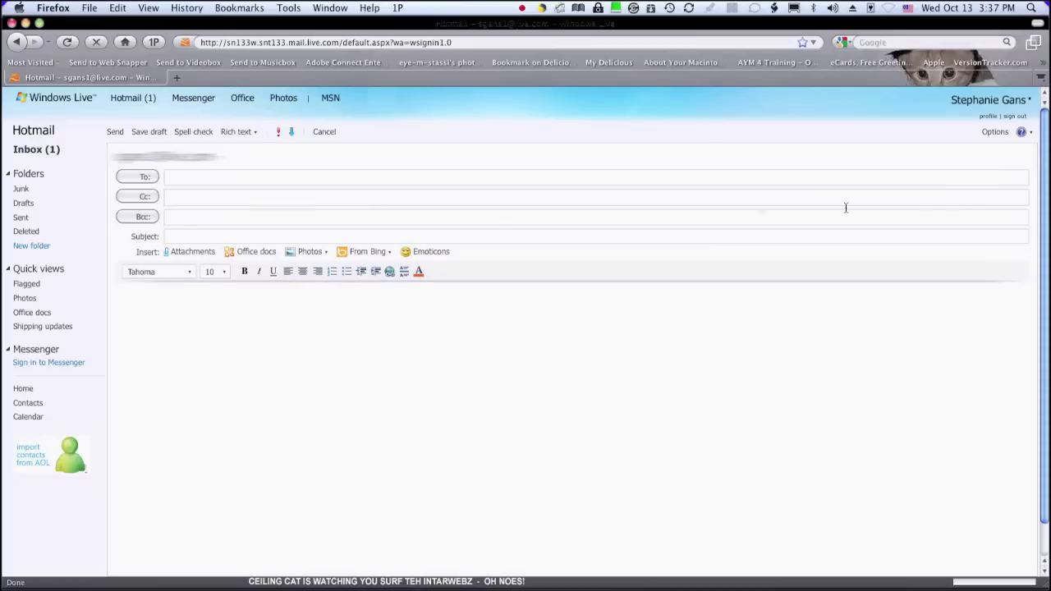
click(230, 220)
key(super+v)
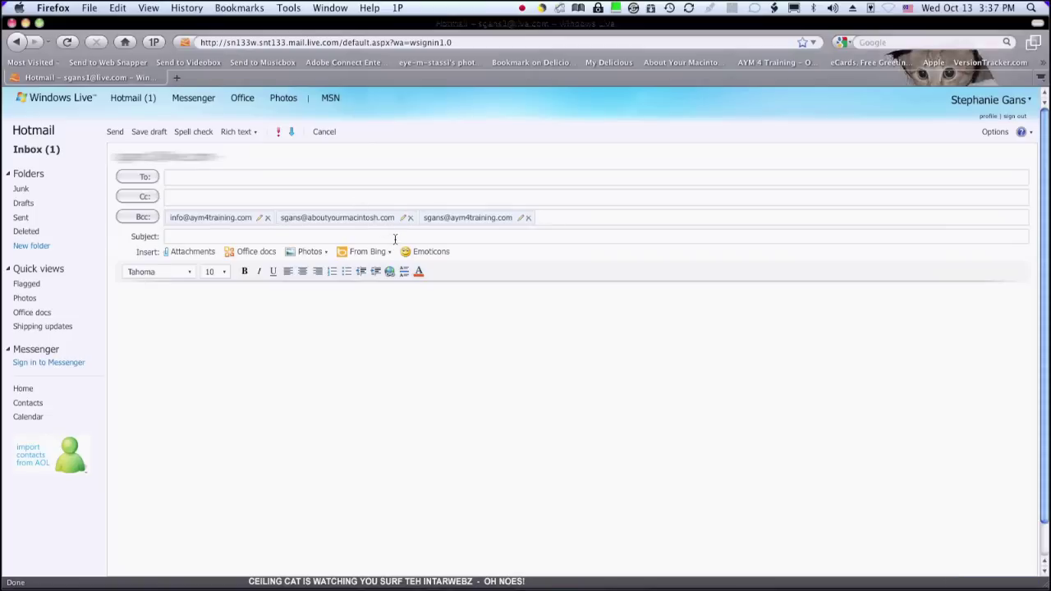